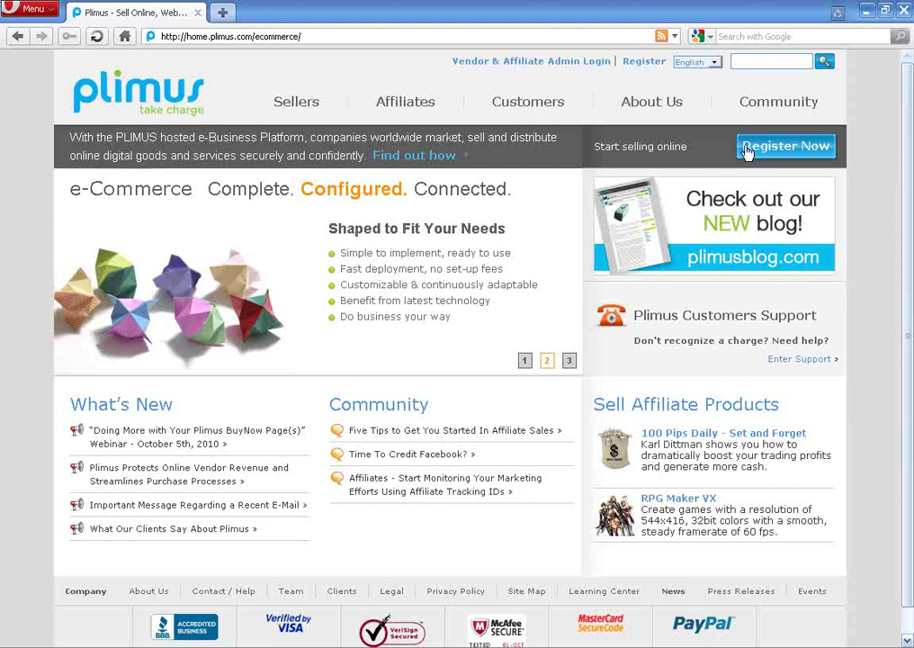
# Open the seller registration form from the Plimus home page.
pyautogui.moveTo(720, 150)
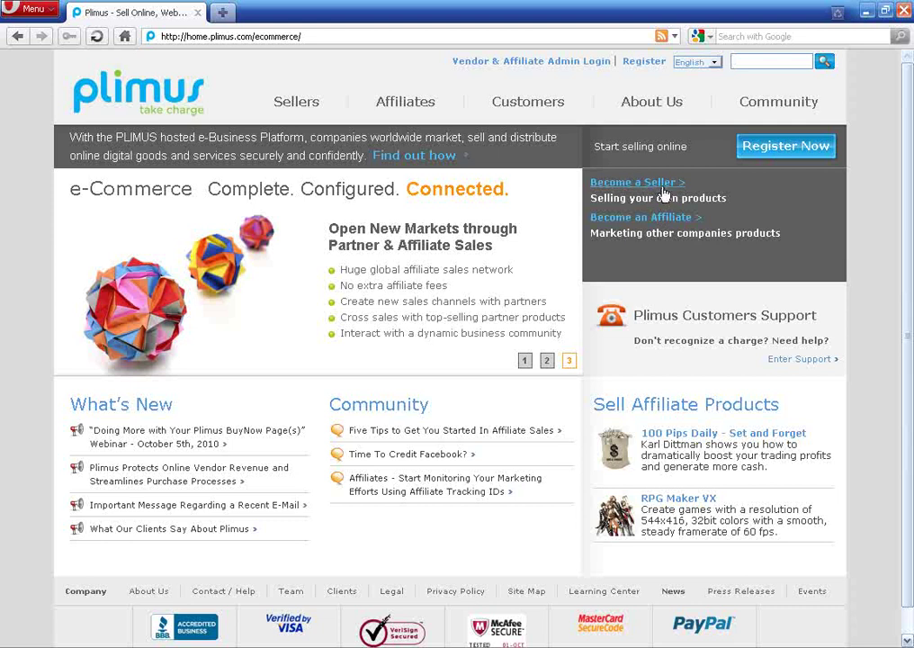
pyautogui.click(643, 63)
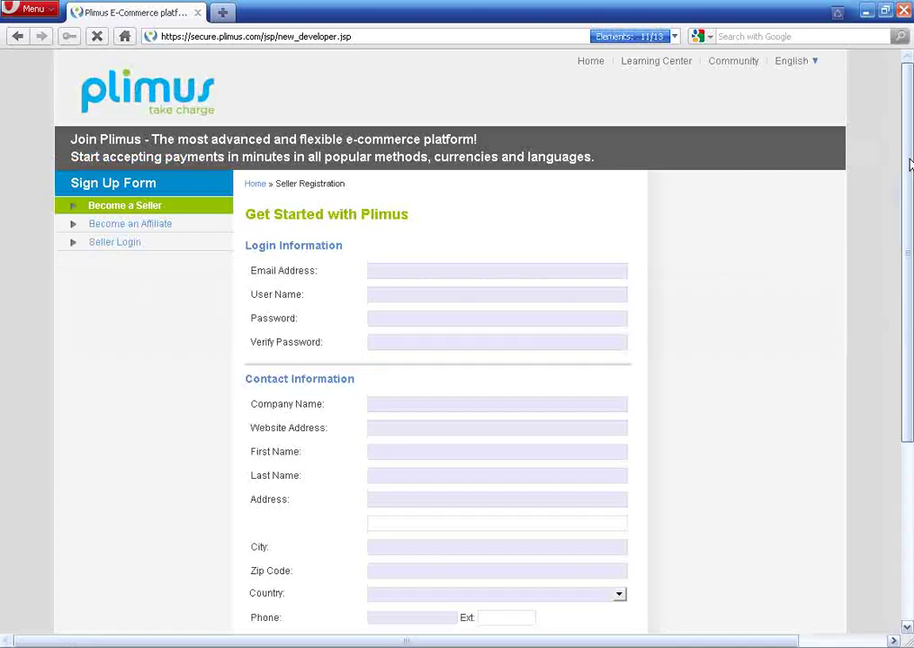
pyautogui.moveTo(910, 165)
pyautogui.mouseDown()
pyautogui.moveTo(906, 361)
pyautogui.moveTo(907, 166)
pyautogui.mouseUp()
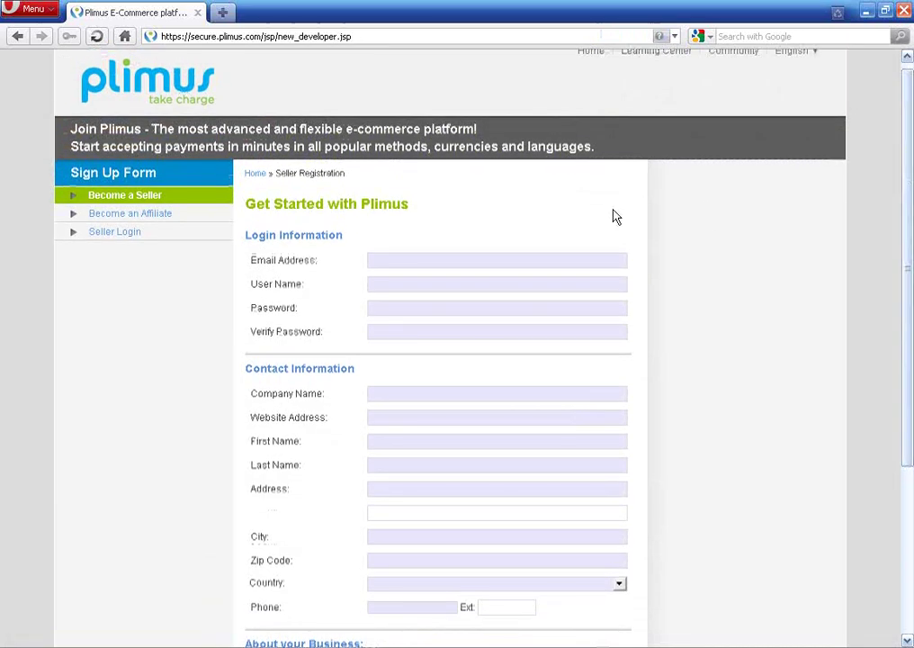
# Review the login fields of the seller sign-up form, including the email address, user name and password requirements.
pyautogui.click(403, 259)
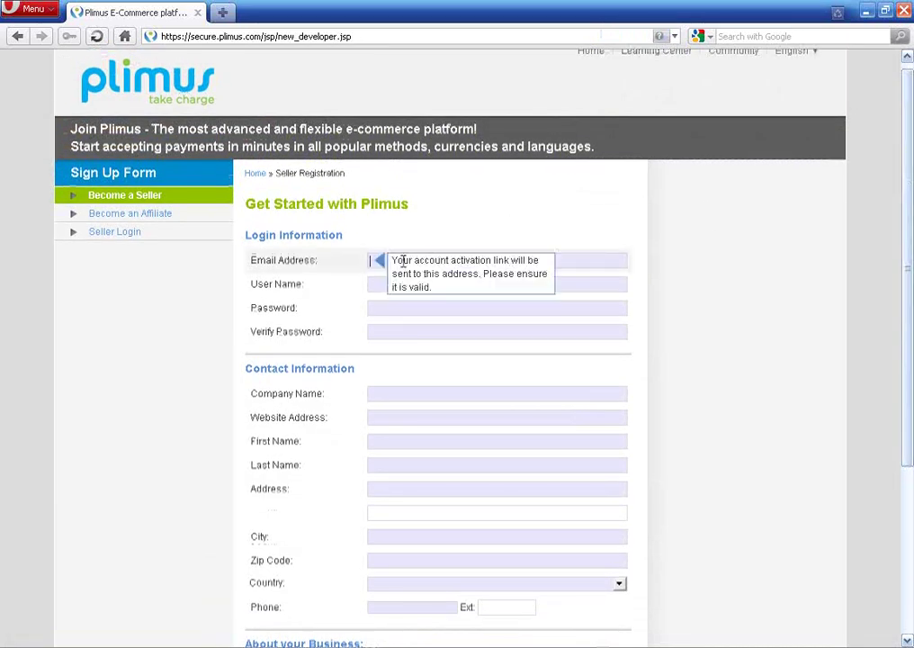
pyautogui.click(378, 286)
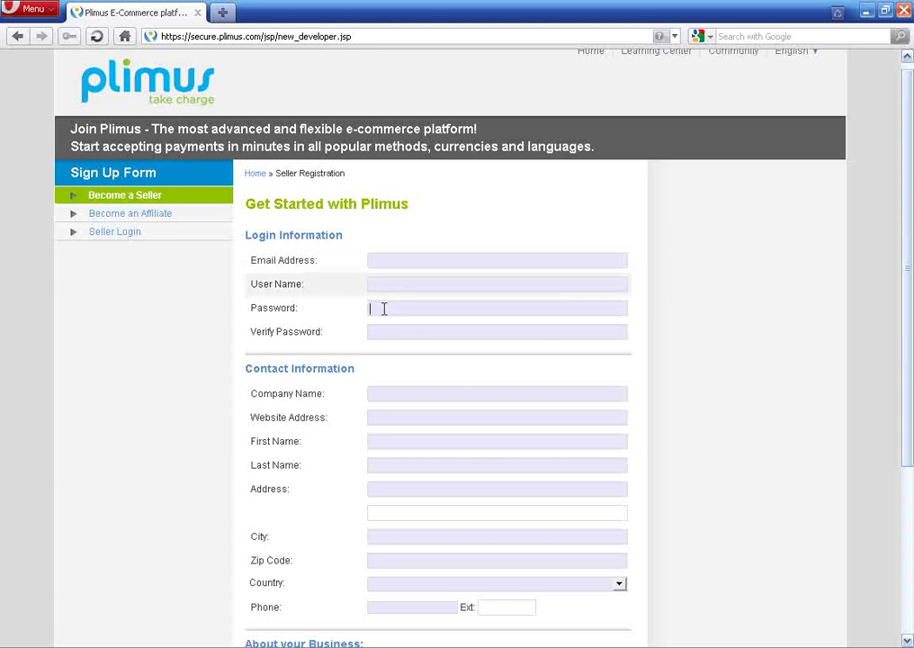
pyautogui.click(384, 309)
pyautogui.click(376, 335)
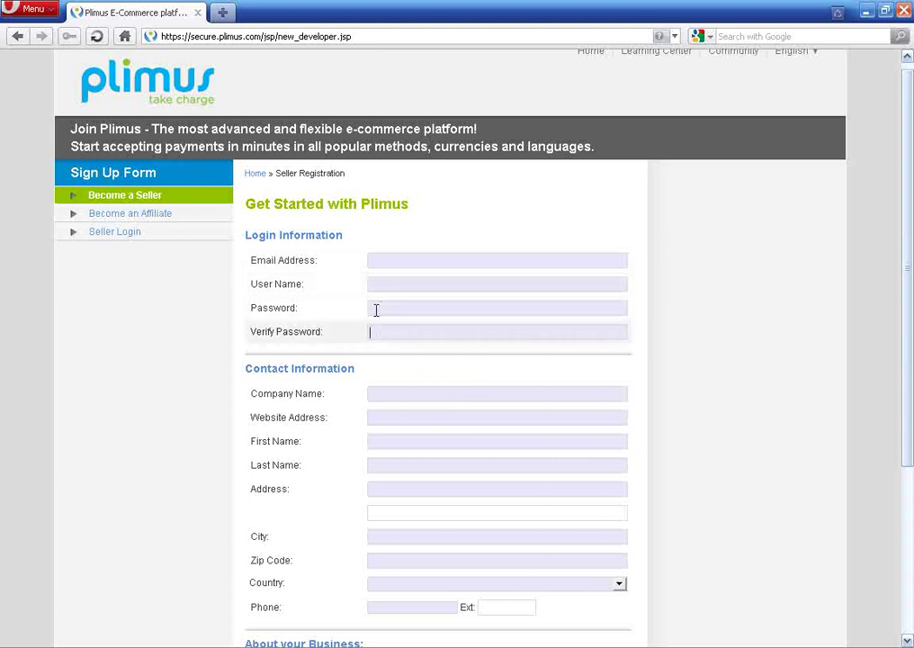
pyautogui.click(378, 306)
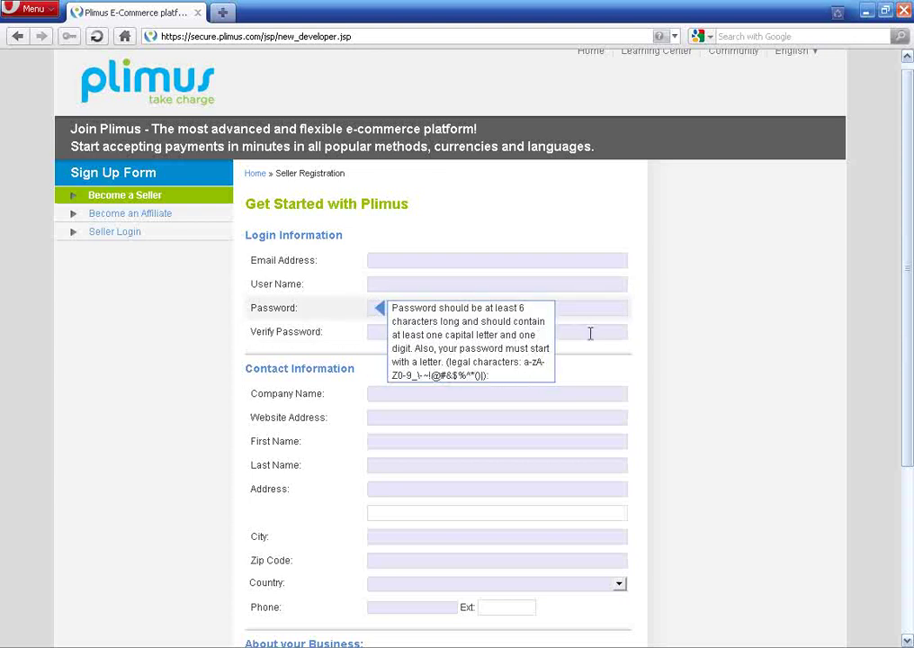
# Go through the contact information fields of the sign-up form, from company name and website address to city and zip code.
pyautogui.click(376, 396)
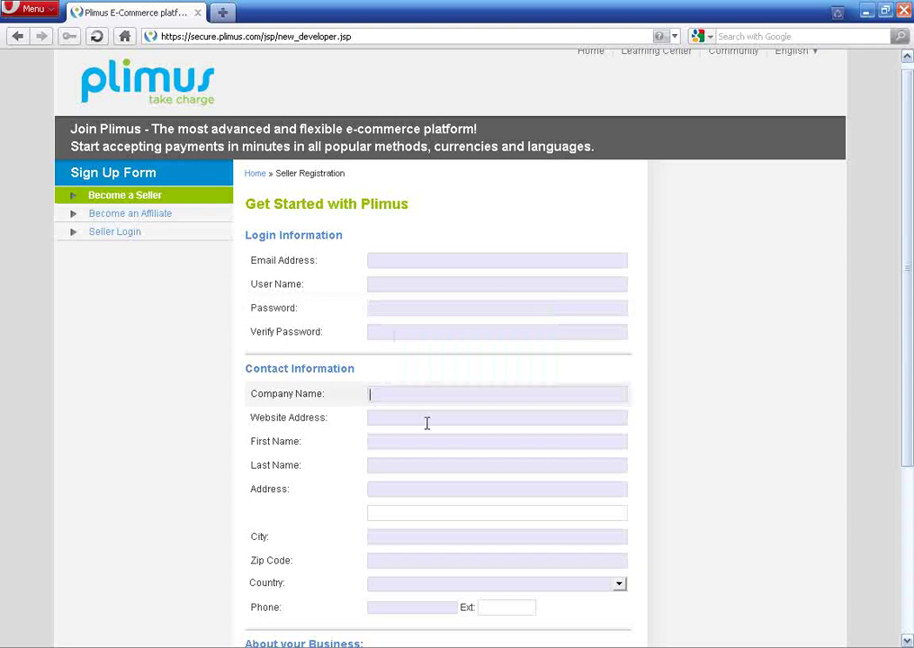
pyautogui.scroll(-2, 406, 373)
pyautogui.click(377, 321)
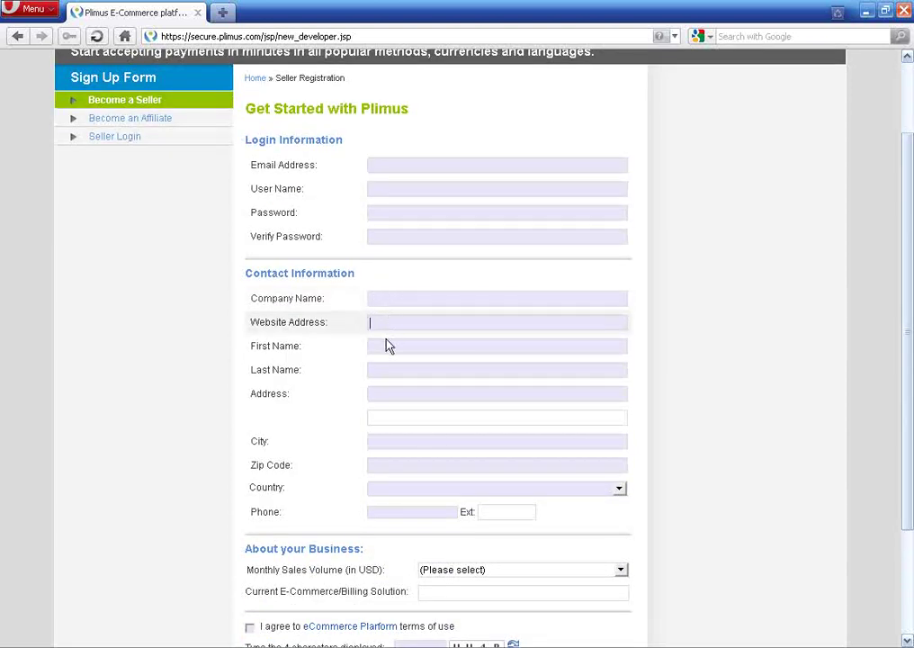
pyautogui.click(382, 350)
pyautogui.click(377, 371)
pyautogui.click(375, 347)
pyautogui.click(378, 368)
pyautogui.click(379, 394)
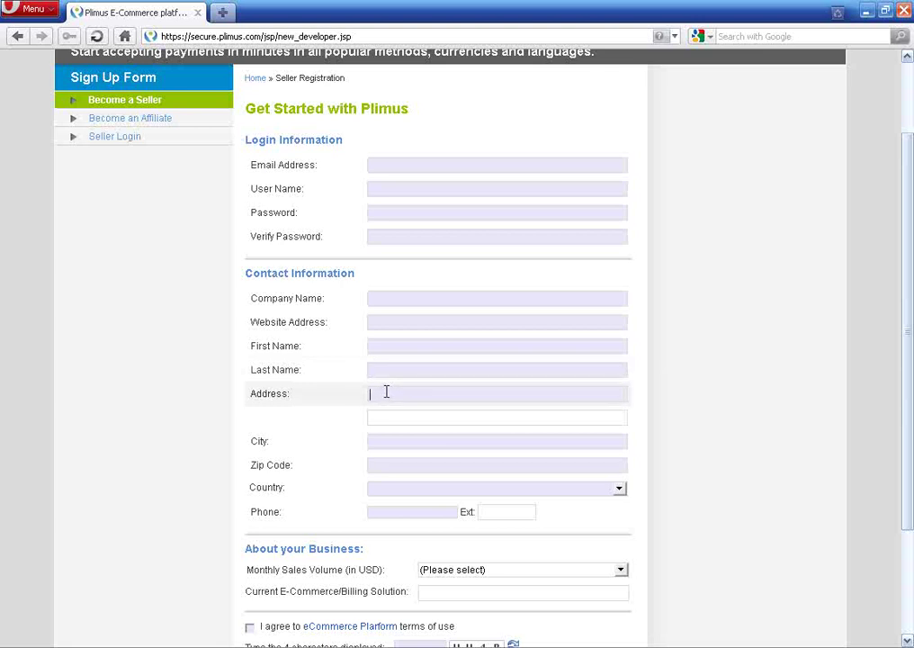
pyautogui.click(386, 442)
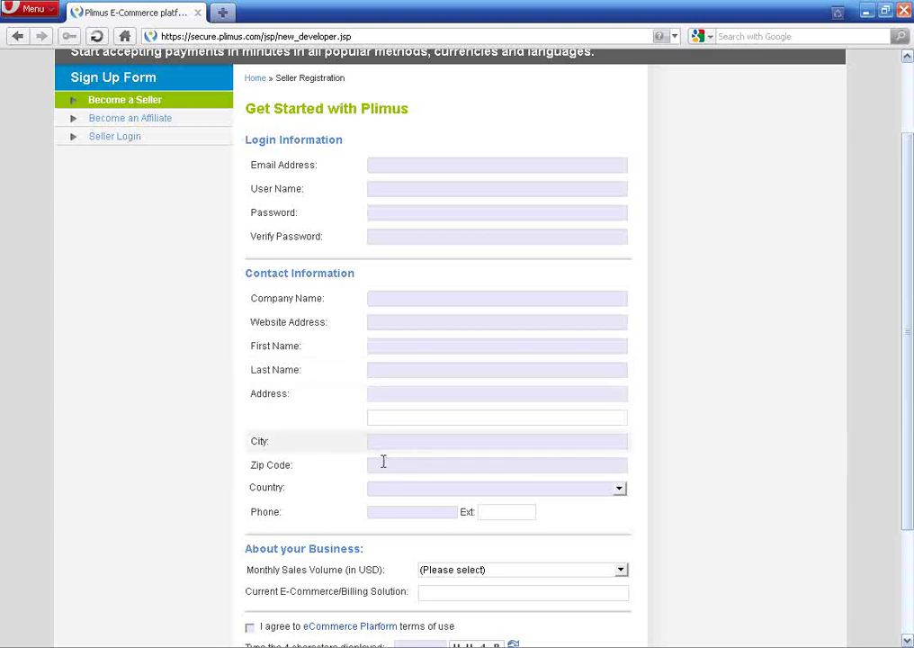
pyautogui.click(381, 461)
pyautogui.scroll(-2, 438, 422)
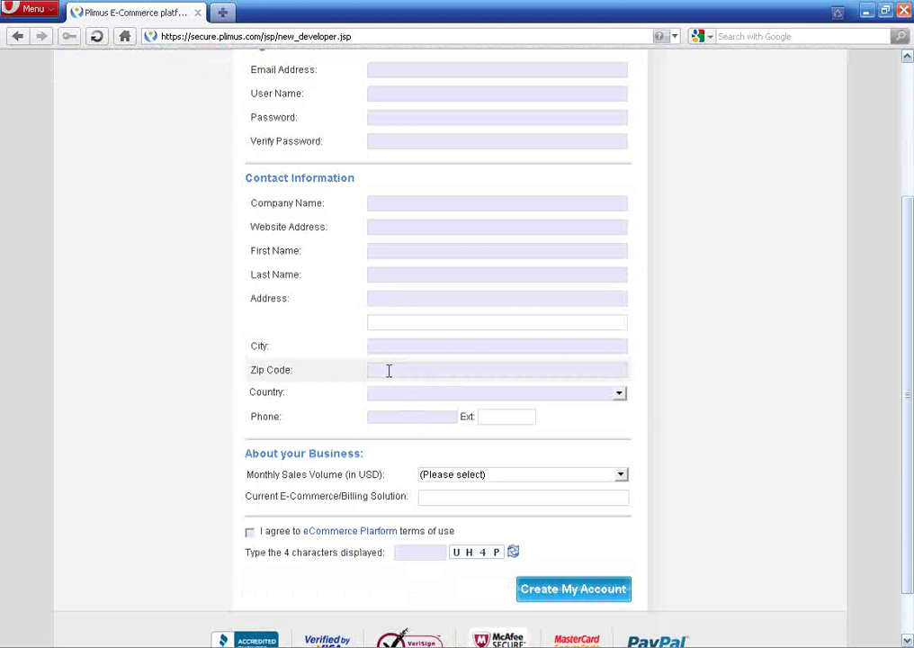
# Set the country in the contact information to Egypt.
pyautogui.click(378, 394)
pyautogui.scroll(-4, 444, 424)
pyautogui.scroll(4, 442, 422)
pyautogui.press('e')
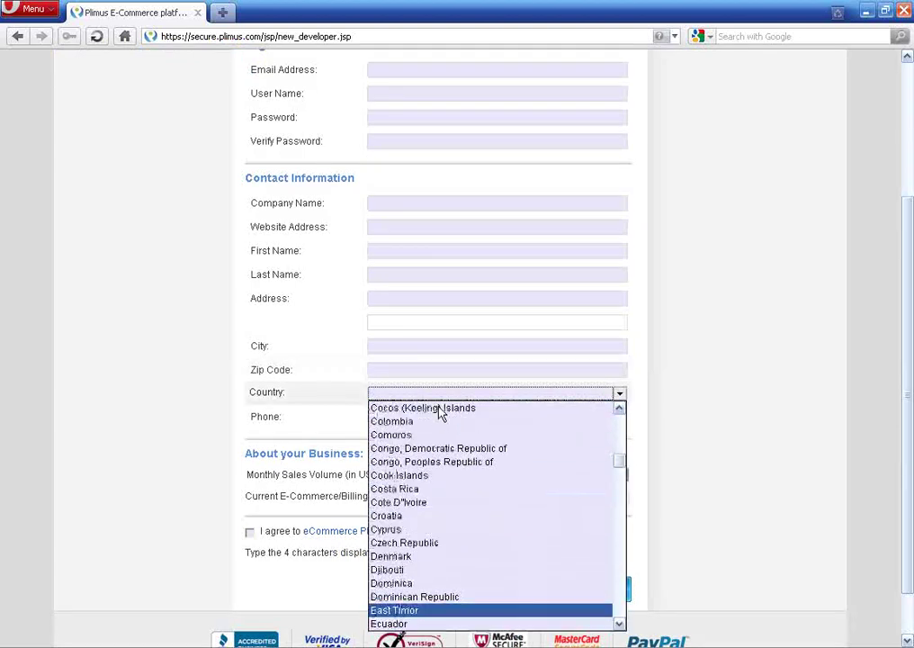
pyautogui.press('Down')
pyautogui.press('Down')
pyautogui.press('Down')
pyautogui.press('Down')
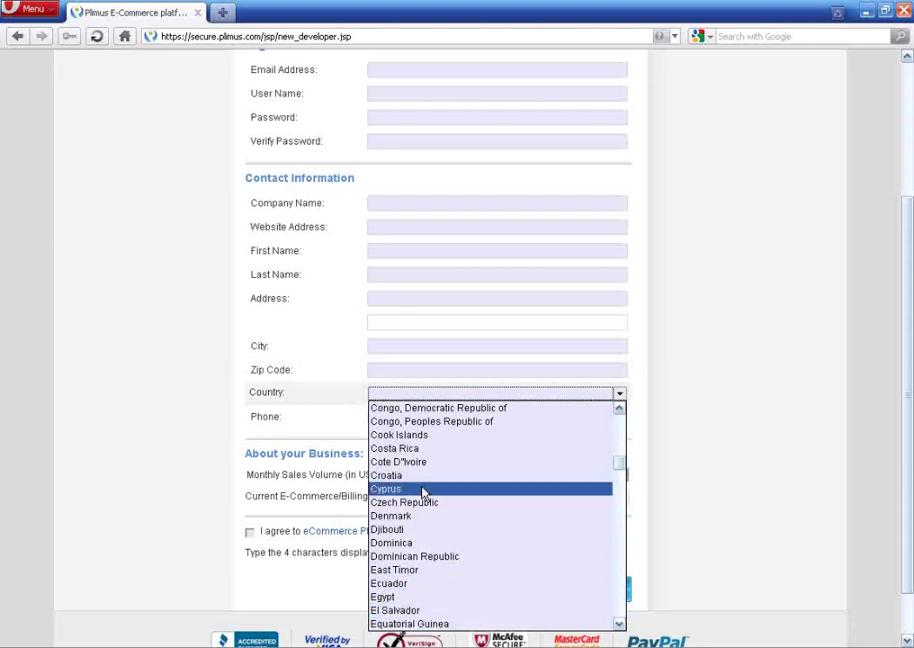
pyautogui.click(406, 597)
pyautogui.click(333, 380)
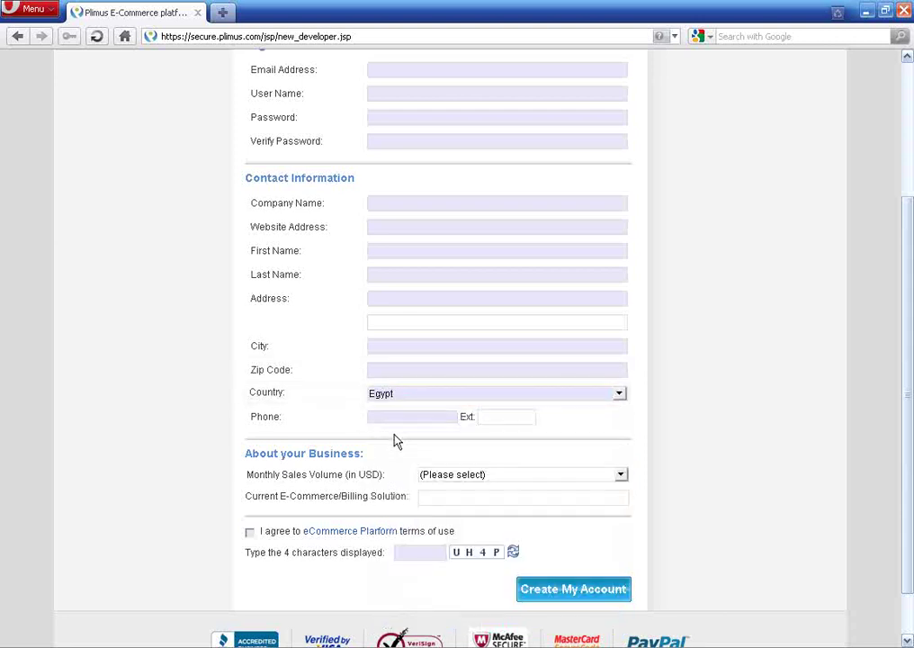
# Set the monthly sales volume in the business section to $0 - $5,000.
pyautogui.click(409, 422)
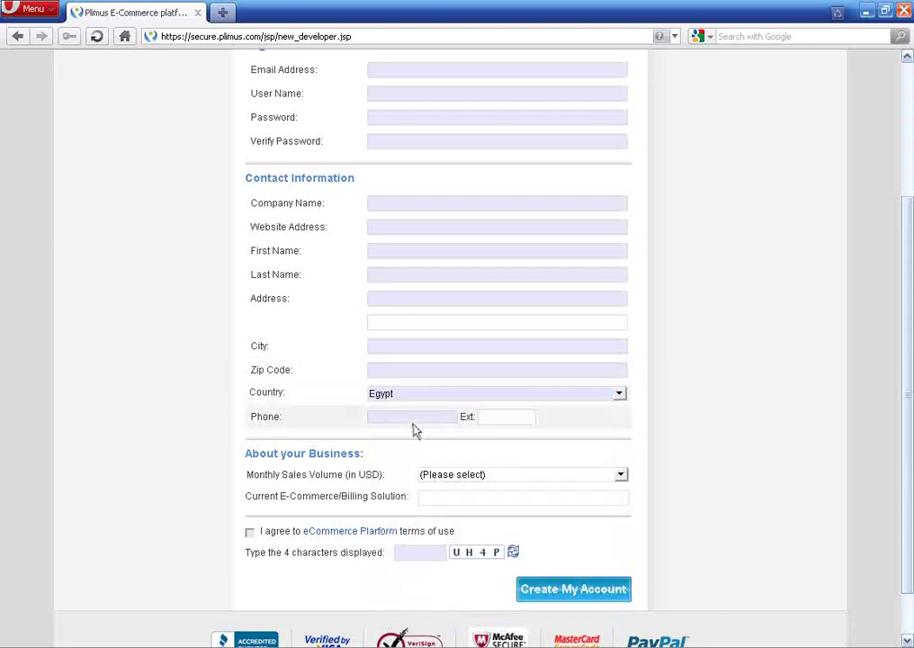
pyautogui.click(450, 475)
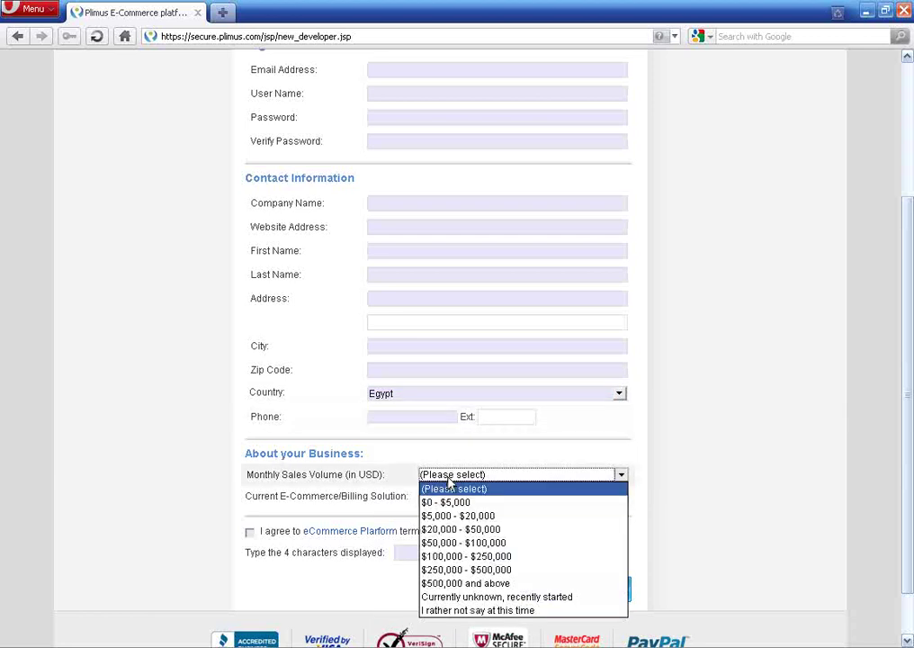
pyautogui.click(490, 611)
pyautogui.click(429, 476)
pyautogui.click(430, 503)
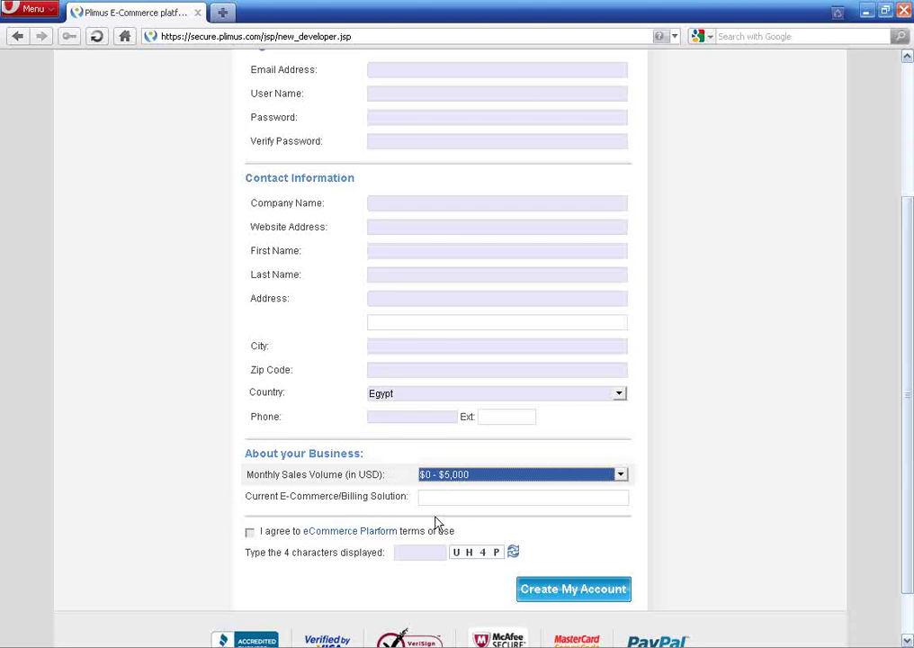
# Leave the current e-commerce/billing solution blank and agree to the eCommerce platform terms of use.
pyautogui.click(444, 495)
pyautogui.moveTo(251, 496); pyautogui.dragTo(379, 504)
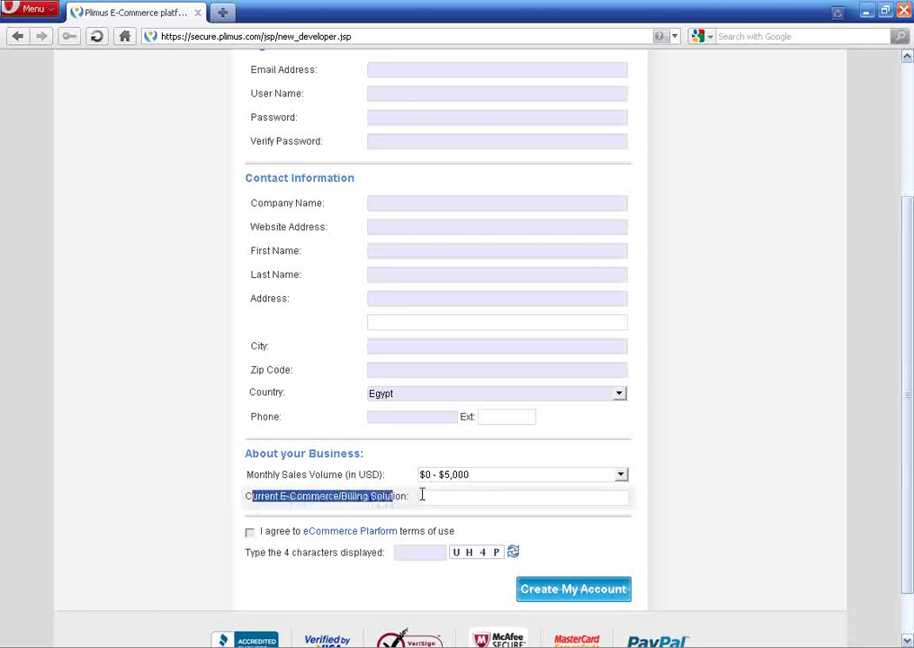
pyautogui.click(423, 495)
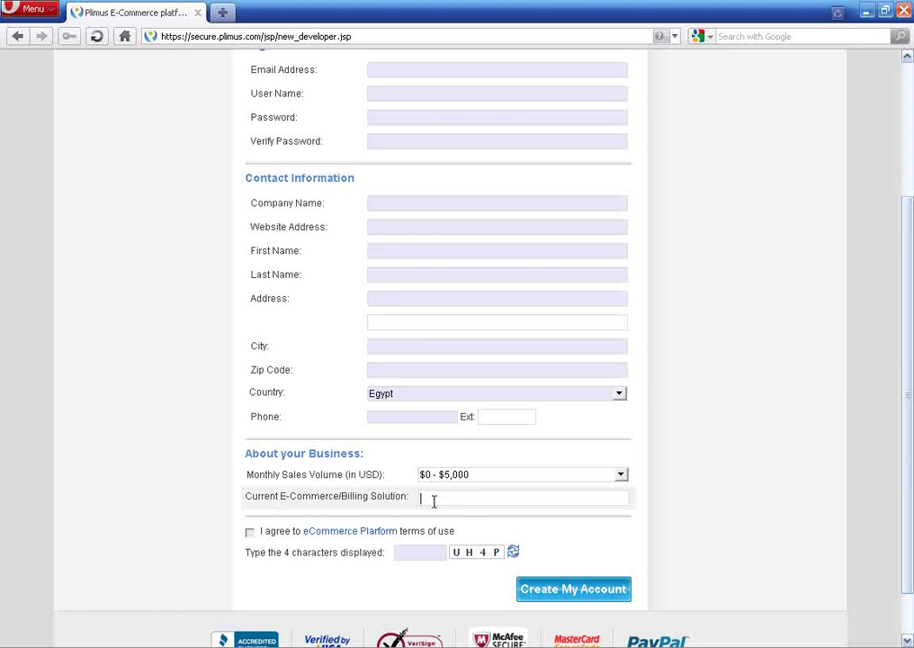
pyautogui.click(249, 532)
pyautogui.click(414, 552)
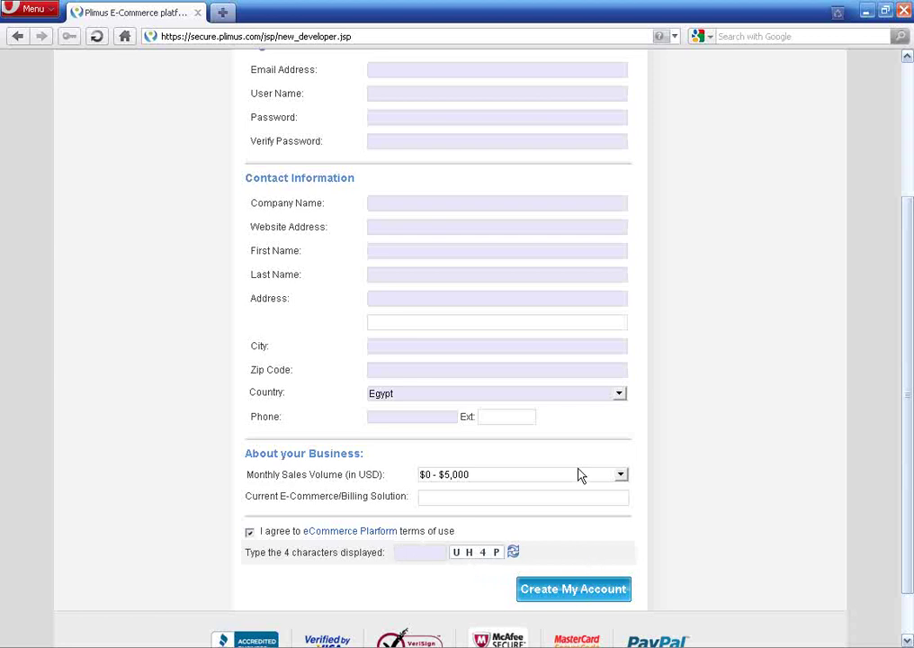
# Return to the start of the sign-up form, and switch to the Firefox window with the BuyNow product wizard.
pyautogui.scroll(4, 760, 417)
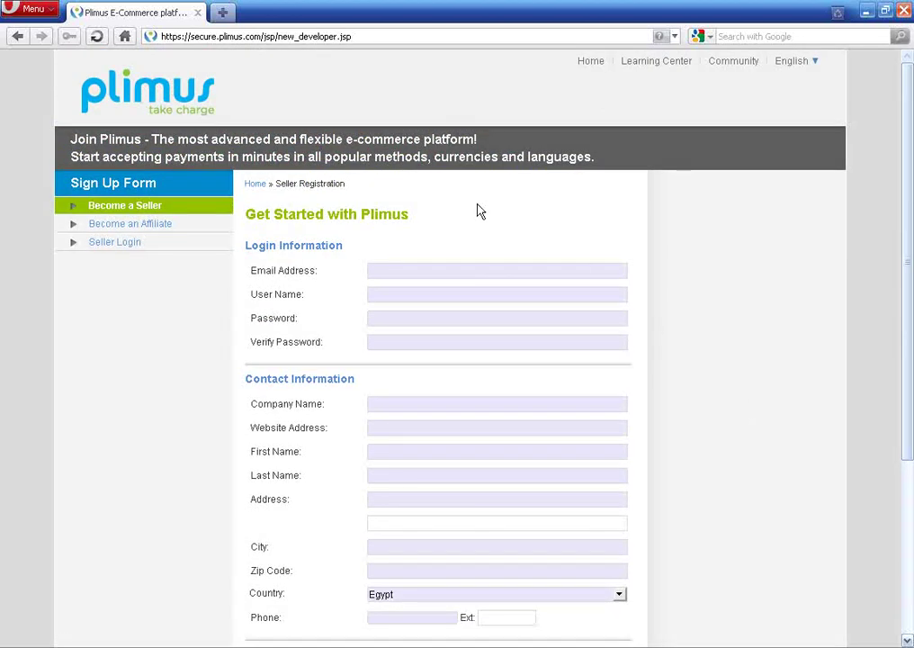
pyautogui.click(390, 269)
pyautogui.click(745, 644)
pyautogui.click(686, 583)
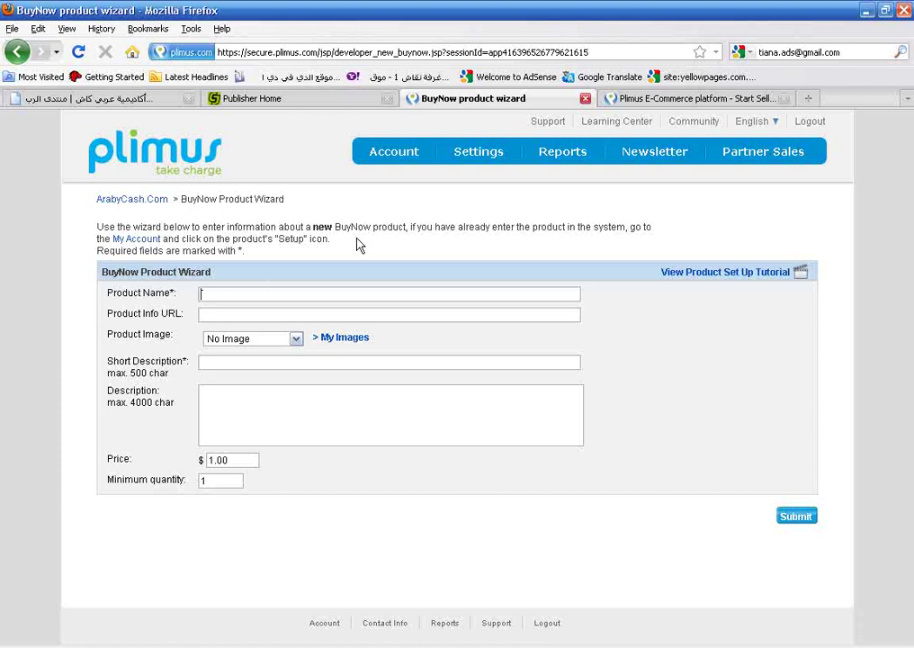
# Name the new product "WHatever 03" and enter arabycash.com as its product info URL.
pyautogui.write('WHatever 03arabycash')
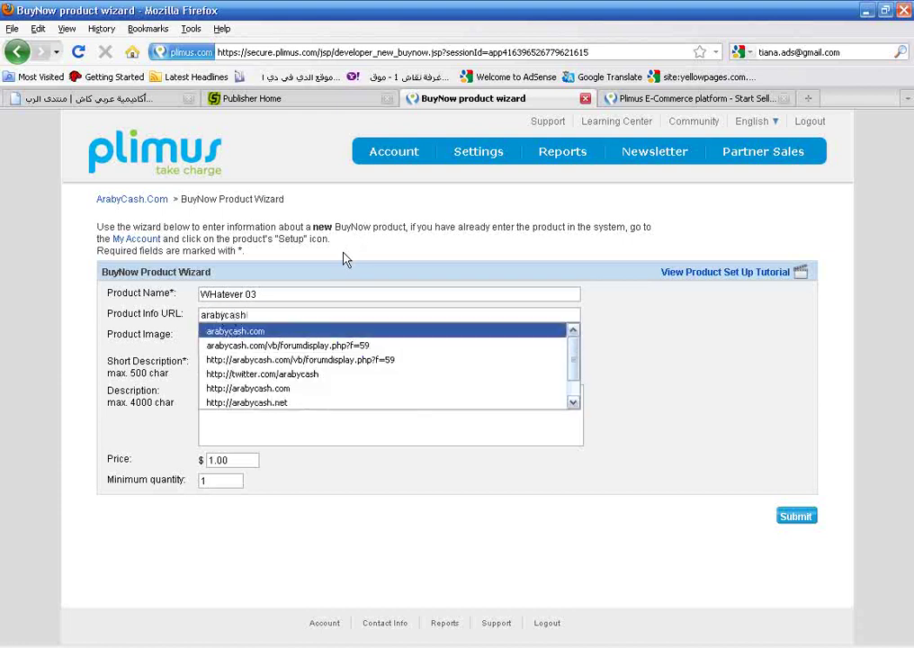
pyautogui.press('Return')
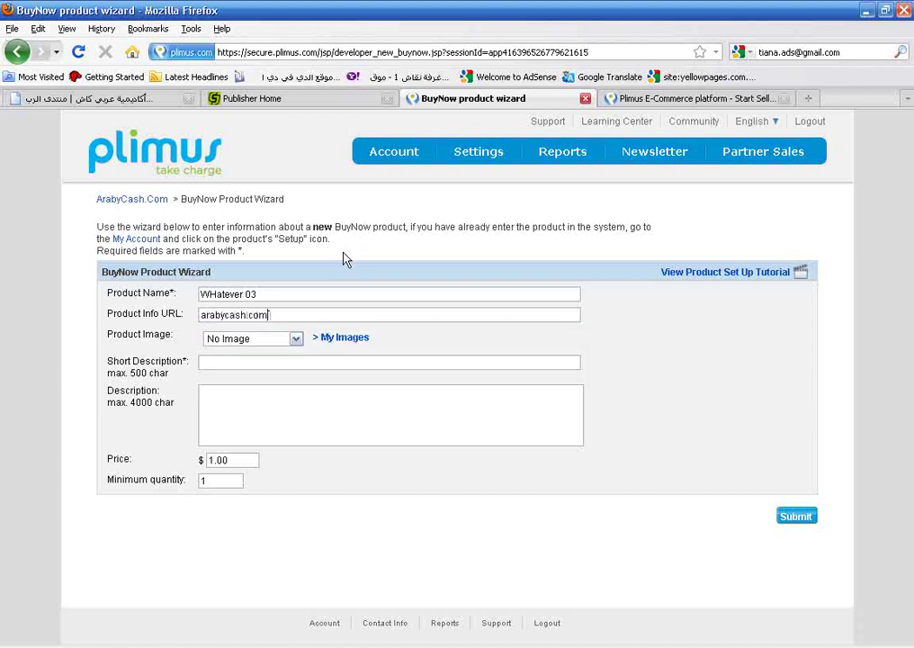
# Examine the images available for the product without choosing one.
pyautogui.click(271, 342)
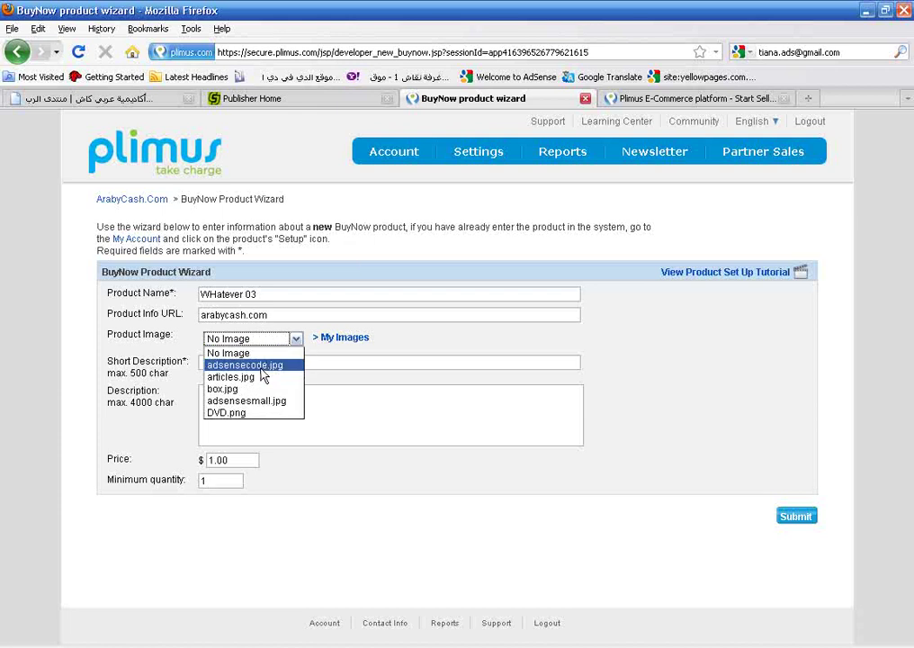
pyautogui.click(406, 331)
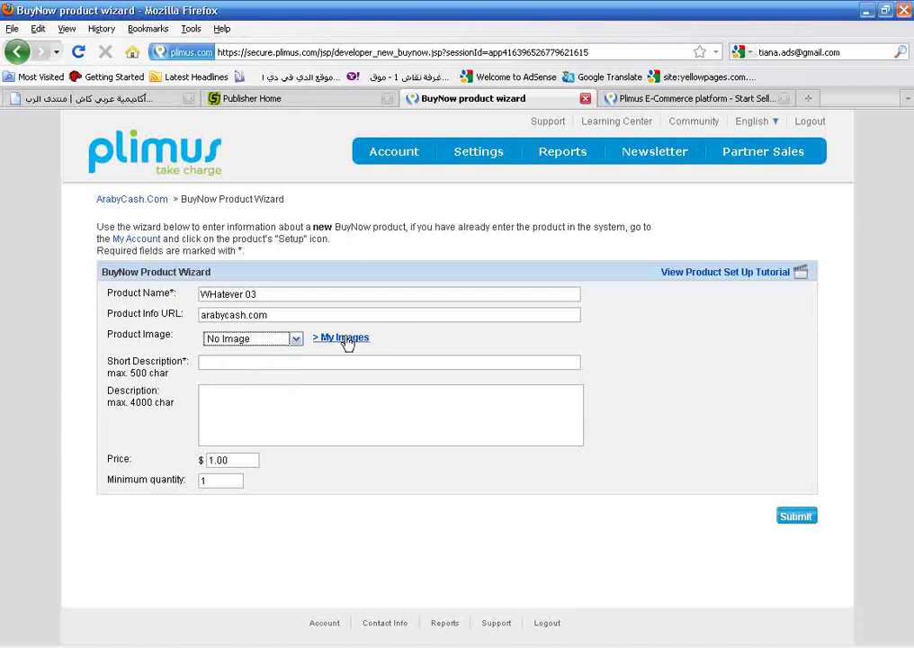
pyautogui.click(461, 334)
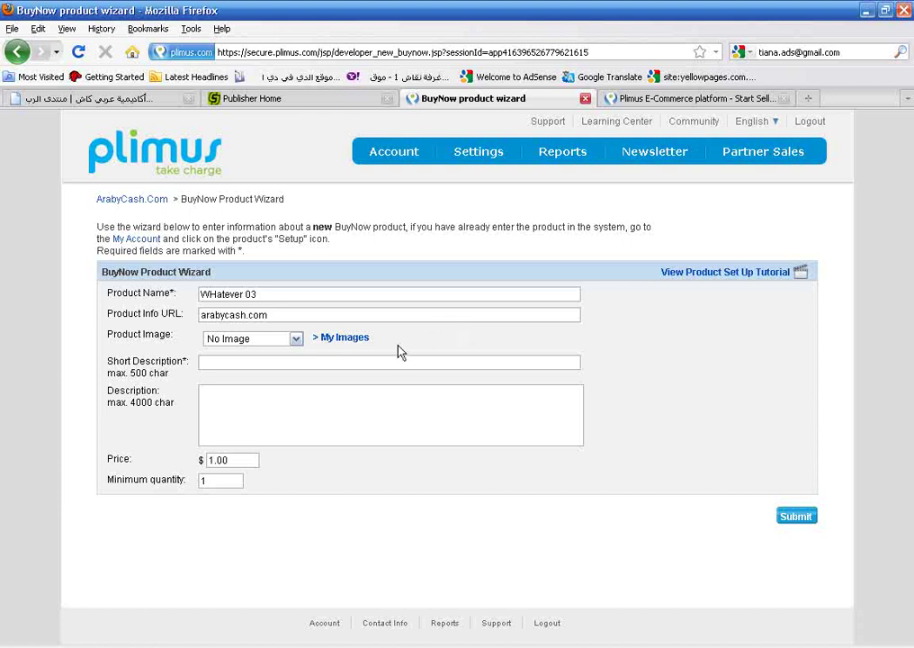
pyautogui.click(259, 340)
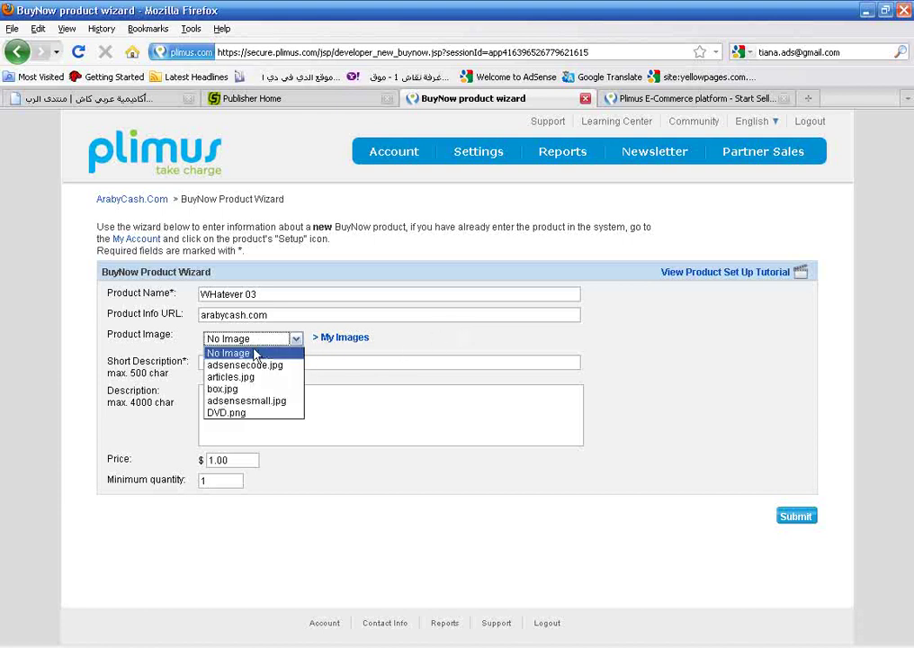
pyautogui.click(438, 343)
# Fill in the short description with the product name repeated twice, "WHatever 03 WHatever 03".
pyautogui.click(230, 361)
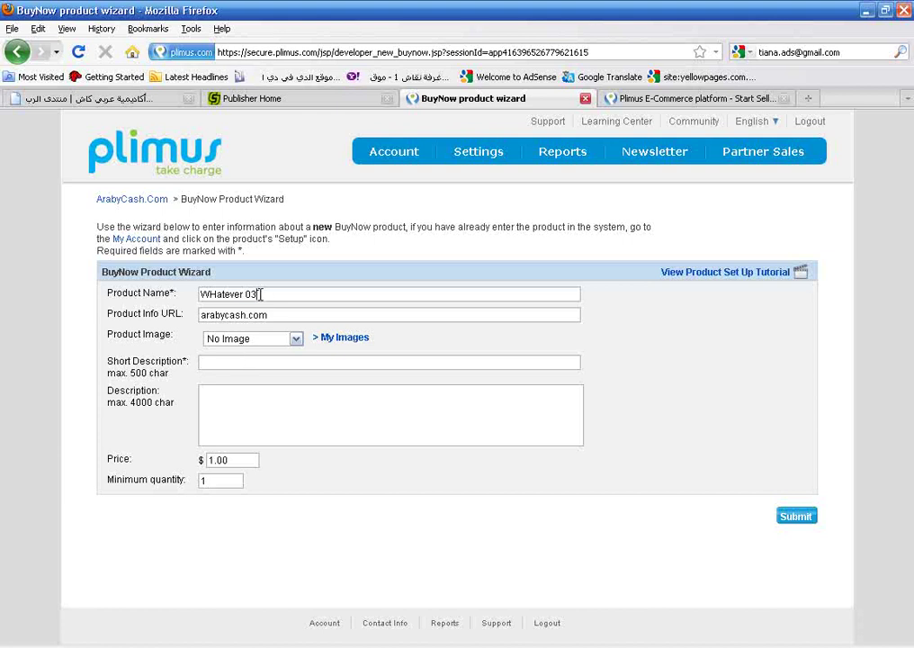
pyautogui.moveTo(259, 295); pyautogui.dragTo(200, 294)
pyautogui.hotkey('ctrl', 'c')
pyautogui.click(238, 368)
pyautogui.hotkey('ctrl', 'v')
pyautogui.hotkey('ctrl', 'v')
# Fill in the full description with the copied product name "WHatever 03" repeated five times.
pyautogui.click(247, 417)
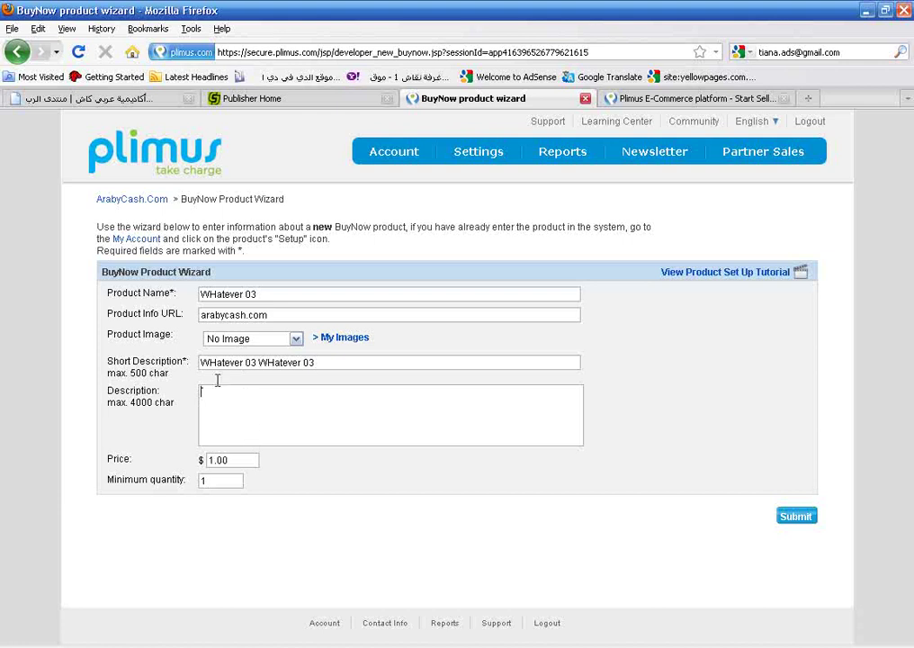
pyautogui.hotkey('ctrl', 'v')
pyautogui.hotkey('ctrl', 'v')
pyautogui.hotkey('ctrl', 'v')
pyautogui.hotkey('ctrl', 'v')
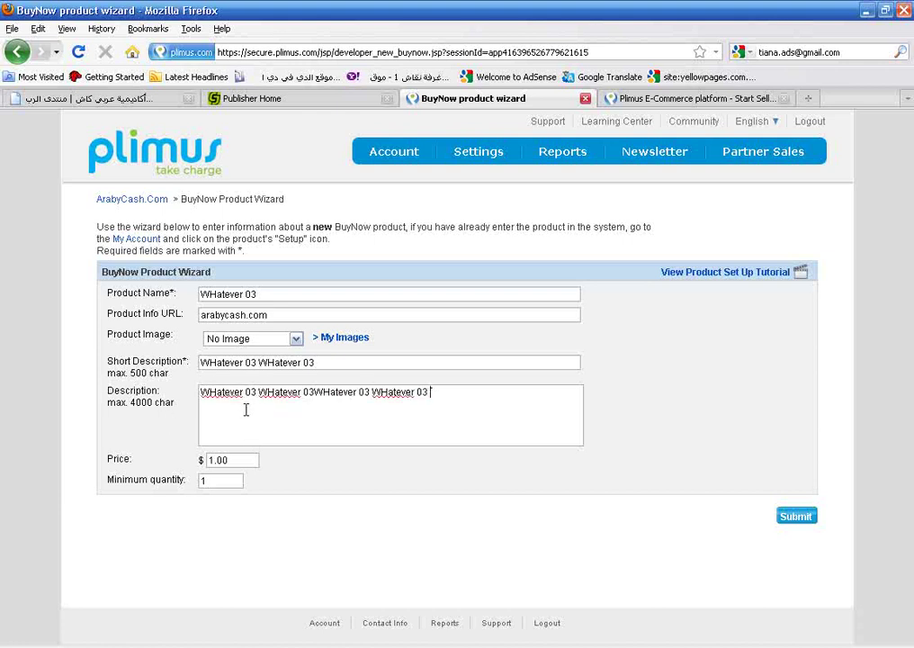
pyautogui.hotkey('ctrl', 'v')
# Set the product price to $39.99 and try to submit the product form.
pyautogui.moveTo(217, 457)
pyautogui.mouseDown()
pyautogui.moveTo(231, 458)
pyautogui.moveTo(210, 459)
pyautogui.mouseUp()
pyautogui.write('40')
pyautogui.moveTo(217, 457); pyautogui.dragTo(202, 461)
pyautogui.write('39')
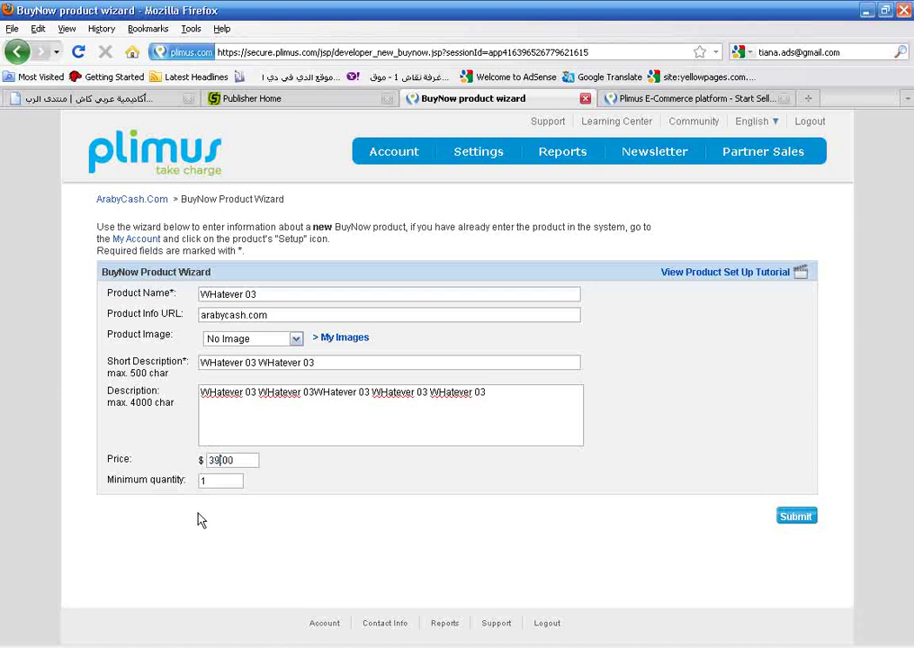
pyautogui.moveTo(222, 462); pyautogui.dragTo(241, 460)
pyautogui.write('99')
pyautogui.click(804, 516)
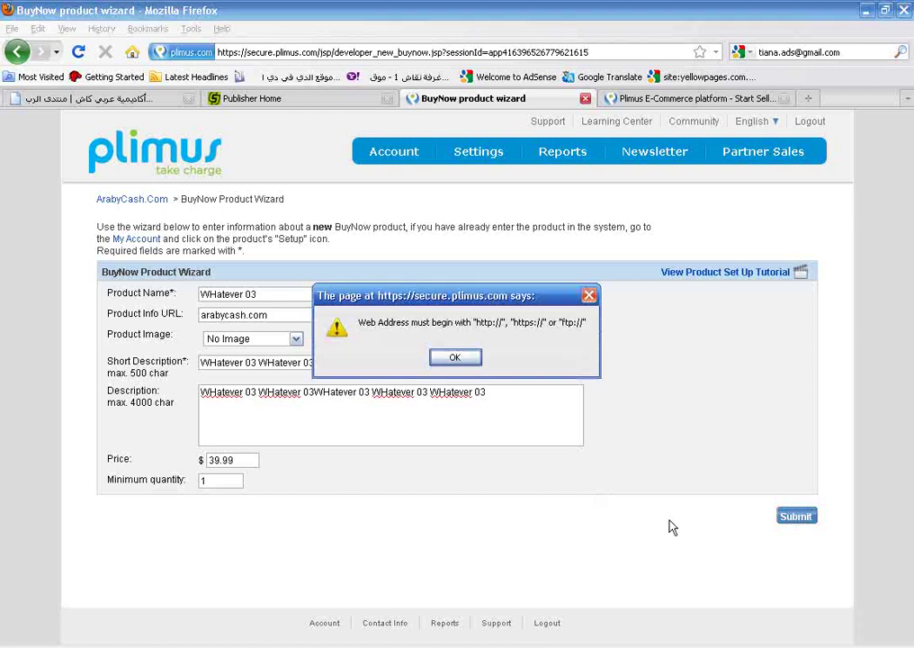
pyautogui.click(447, 358)
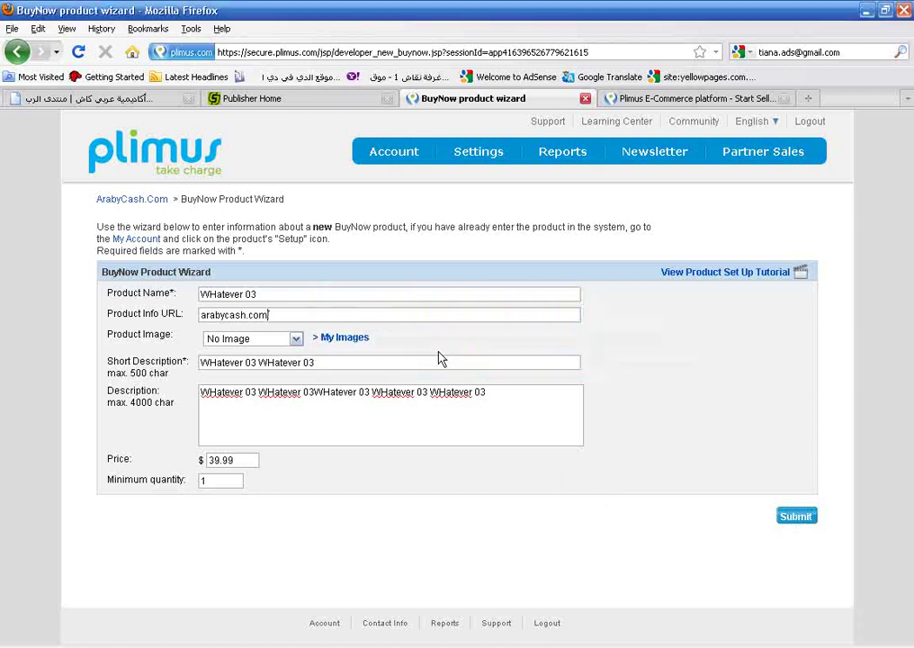
pyautogui.click(270, 315)
pyautogui.press('Home')
pyautogui.write('http://')
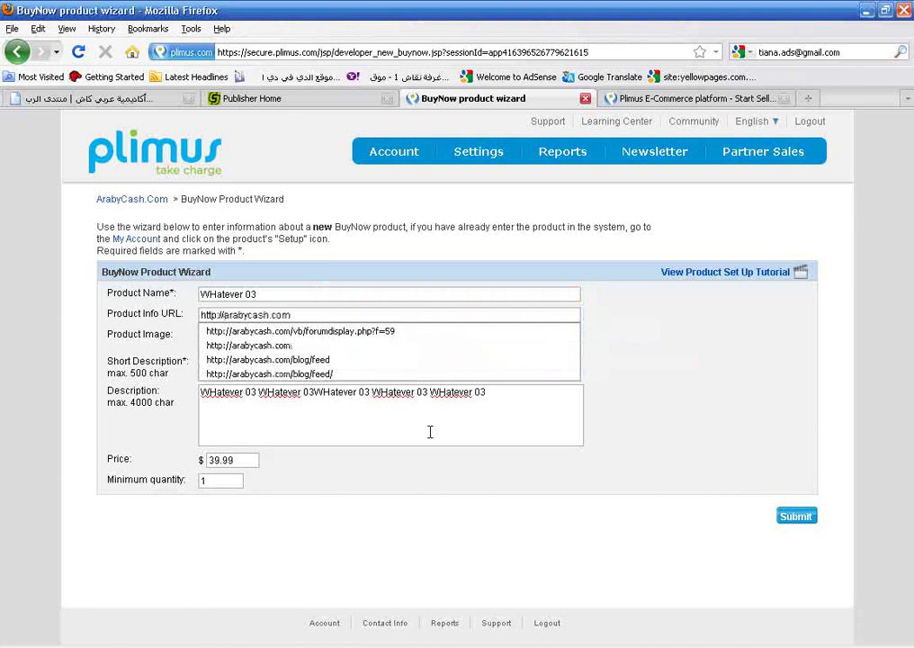
pyautogui.click(795, 520)
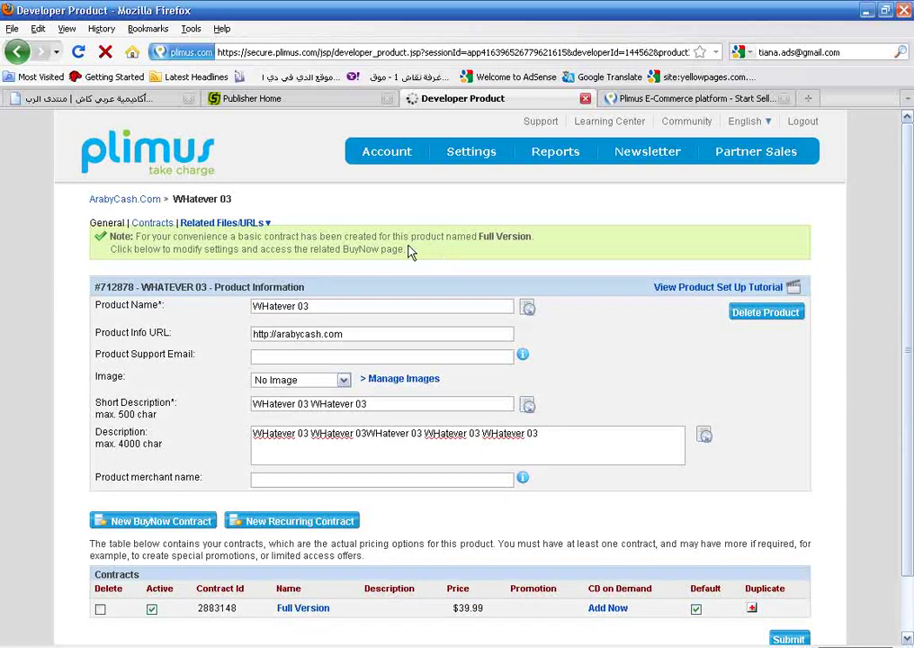
# Open the product's Full Version contract and load its Buynow URL in a new browser tab.
pyautogui.scroll(-2, 216, 540)
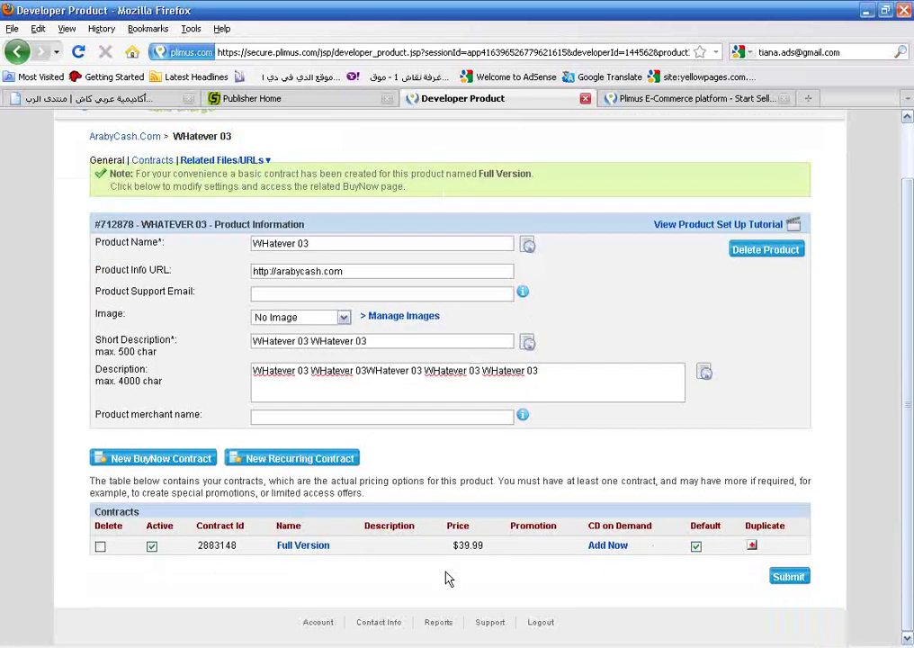
pyautogui.click(297, 547)
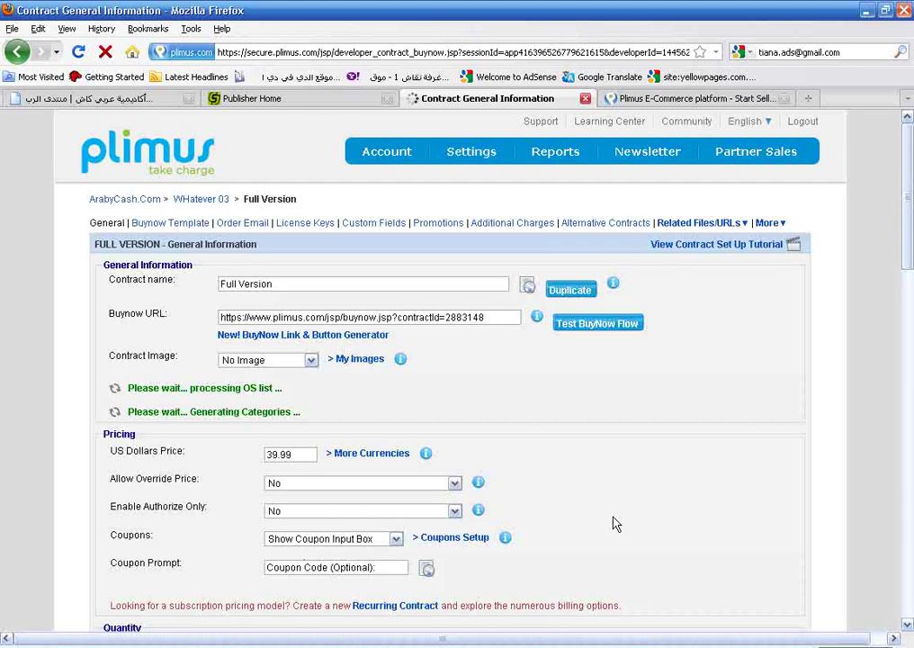
pyautogui.moveTo(491, 318); pyautogui.dragTo(223, 321)
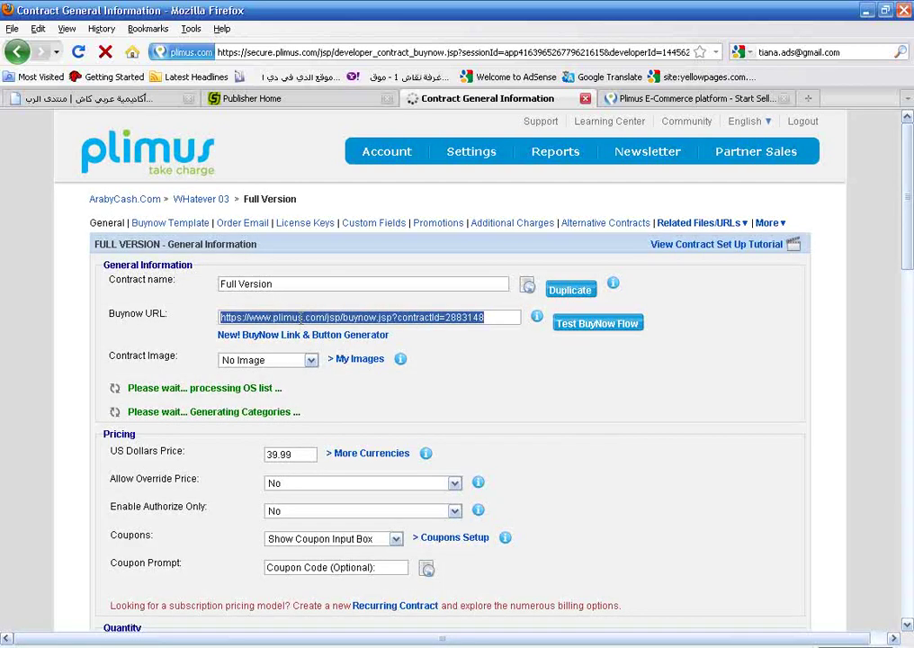
pyautogui.rightClick(305, 325)
pyautogui.click(329, 364)
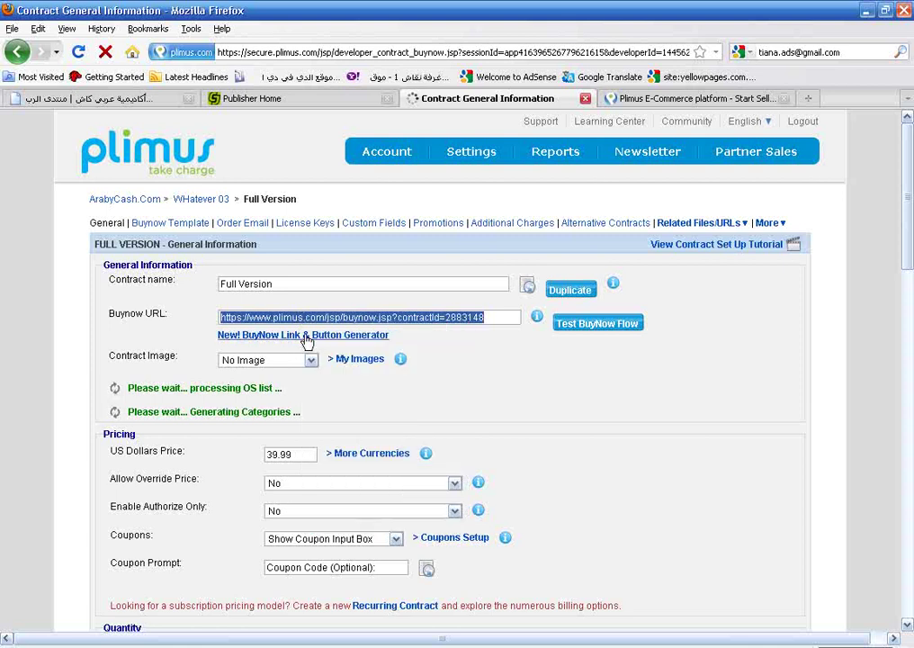
pyautogui.hotkey('ctrl', 't')
pyautogui.hotkey('ctrl', 'v')
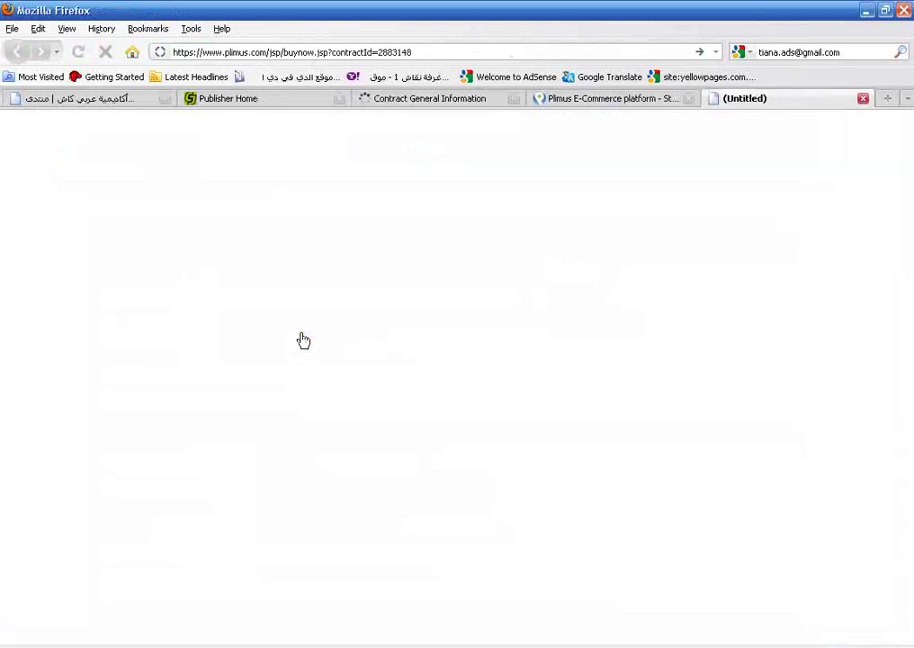
pyautogui.press('Return')
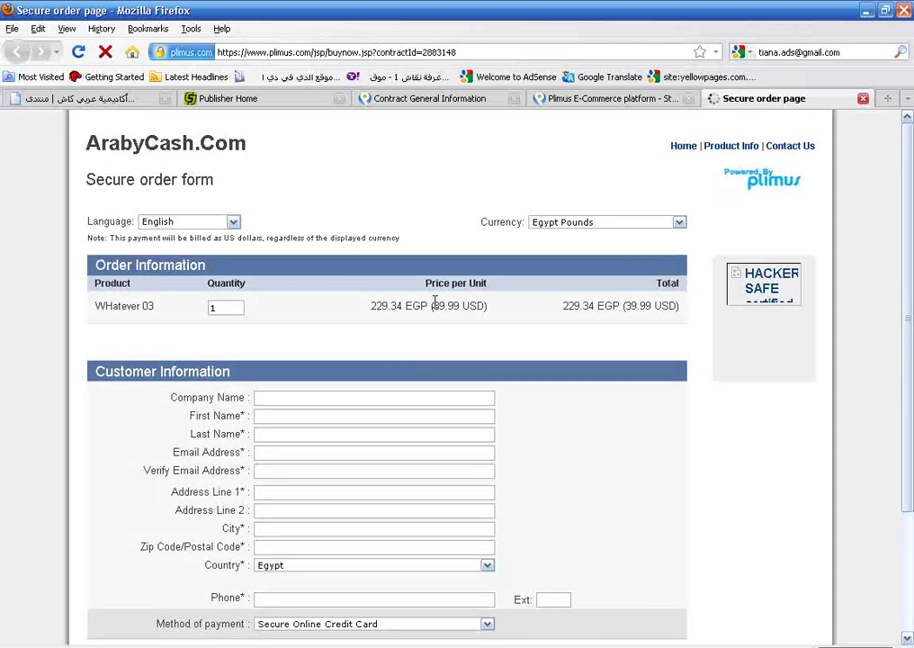
# Examine the secure order form's unit price in both currencies, its quantity and the customer information fields.
pyautogui.doubleClick(435, 305)
pyautogui.click(474, 308)
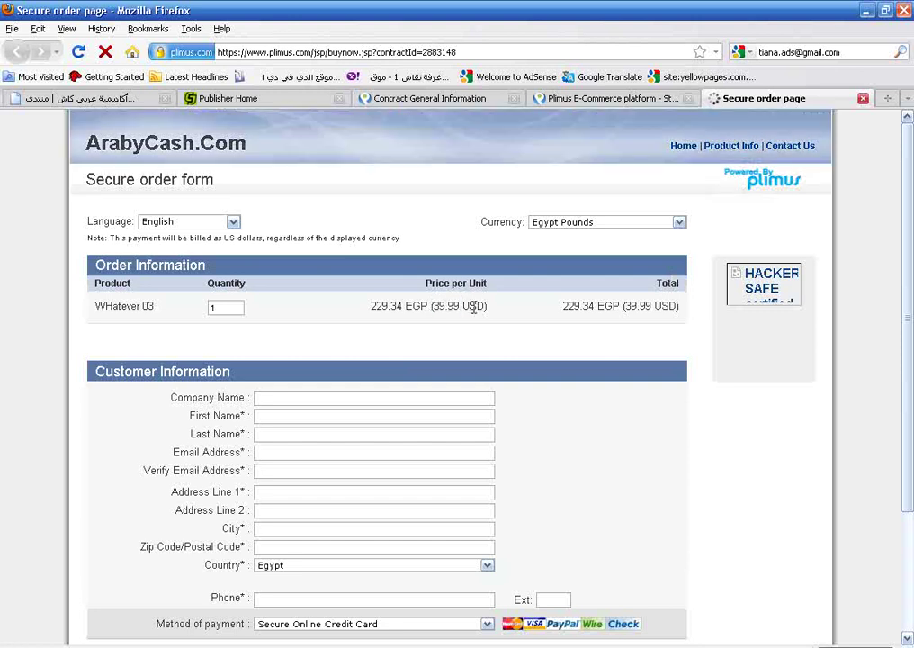
pyautogui.doubleClick(372, 307)
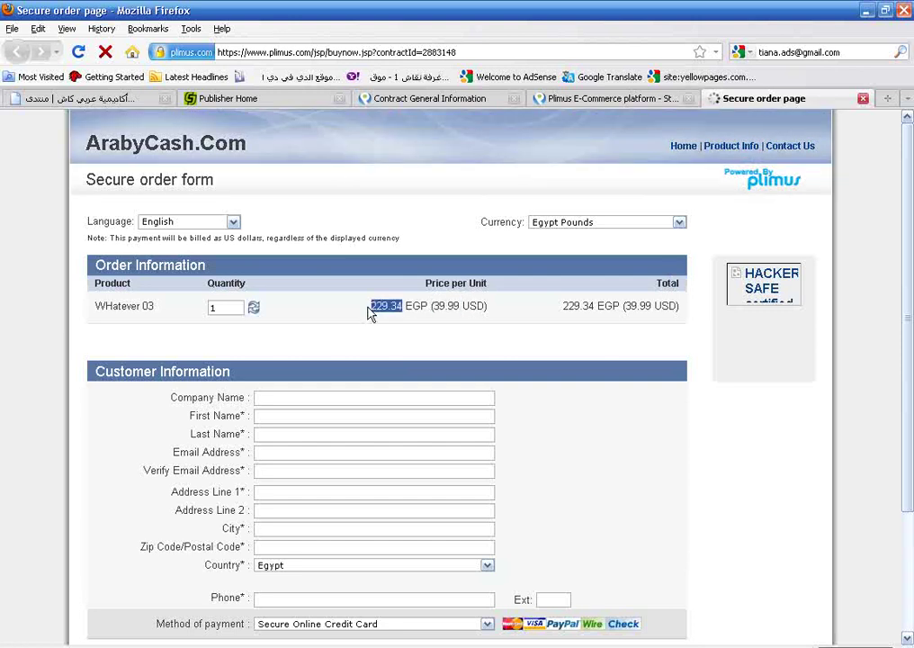
pyautogui.click(402, 306)
pyautogui.doubleClick(234, 306)
pyautogui.click(315, 398)
pyautogui.scroll(-2, 315, 397)
pyautogui.scroll(-1, 316, 399)
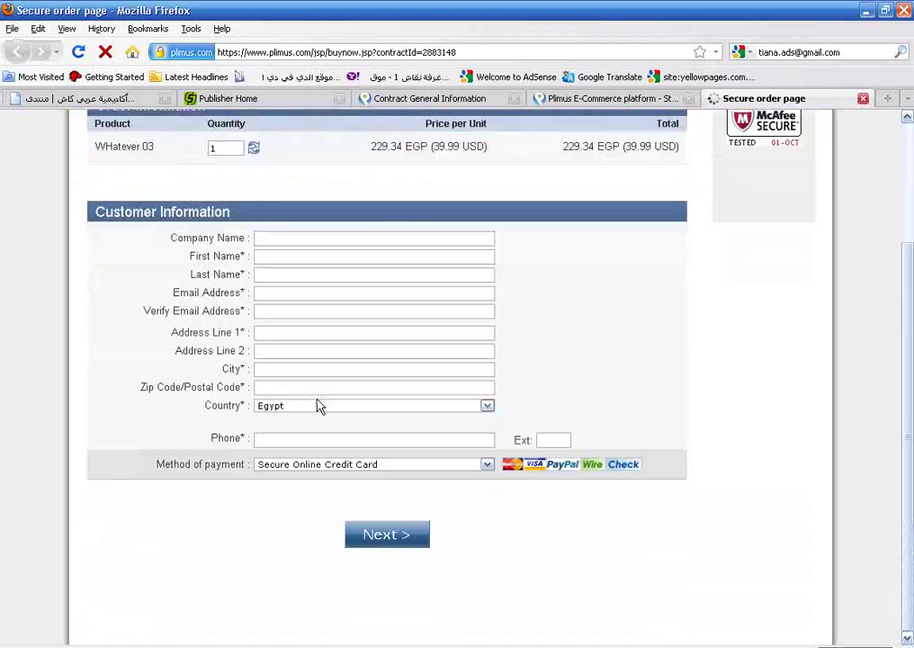
pyautogui.scroll(4, 410, 378)
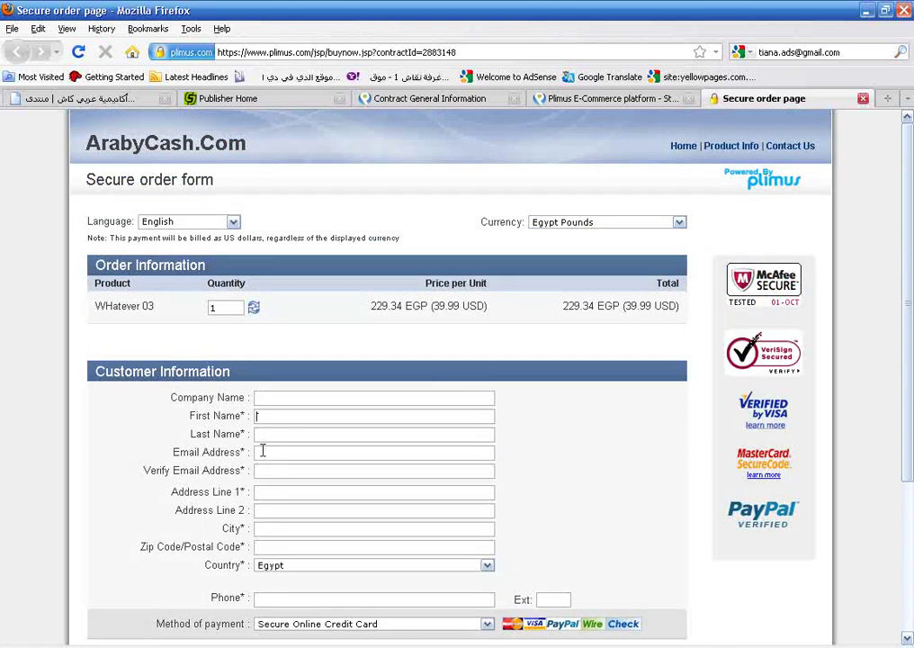
pyautogui.scroll(-2, 296, 445)
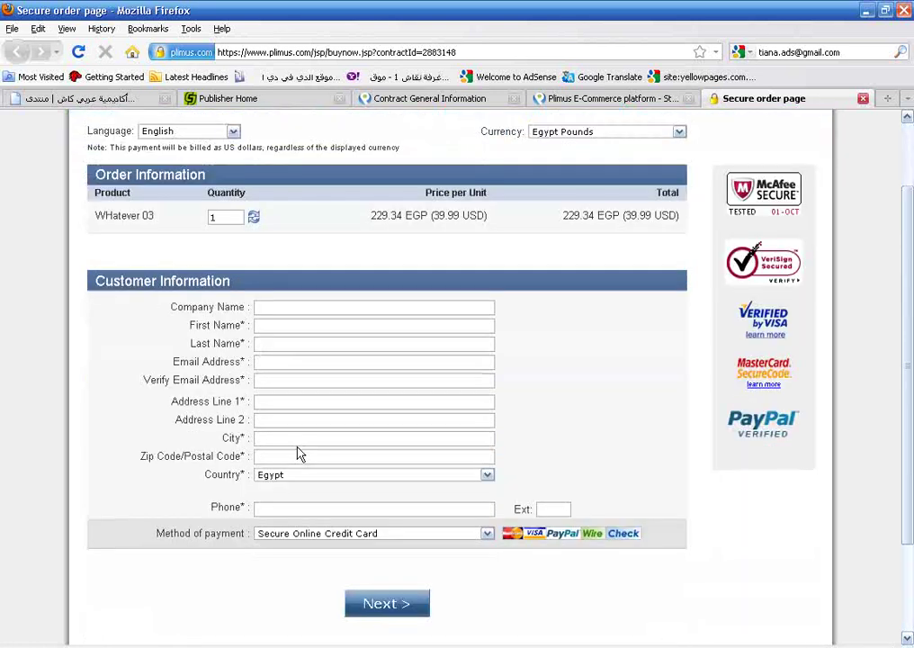
# Review the payment methods on the order form, trying PayPal and returning to Secure Online Credit Card, and close the order page.
pyautogui.click(304, 534)
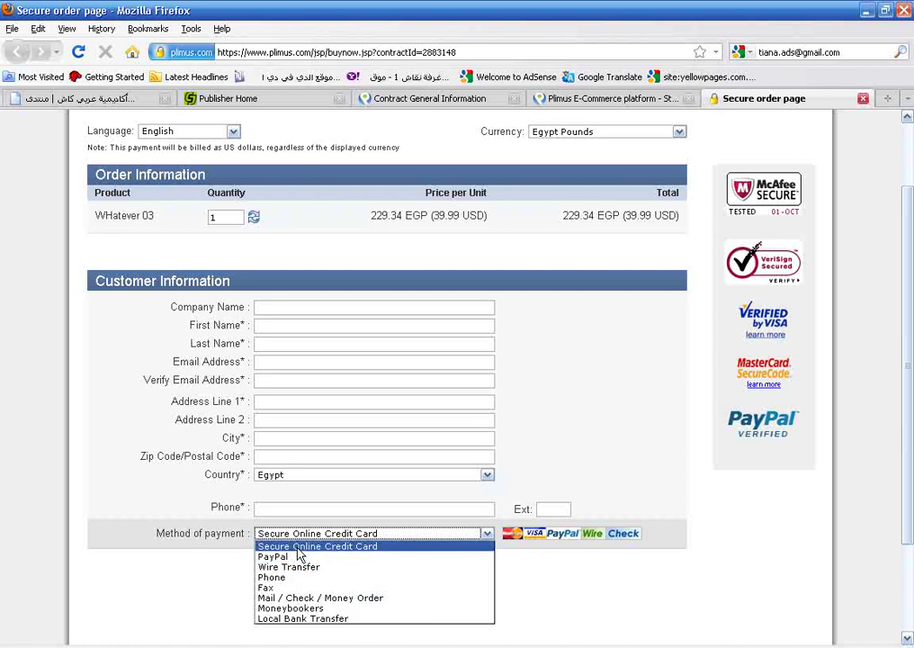
pyautogui.click(336, 546)
pyautogui.click(346, 535)
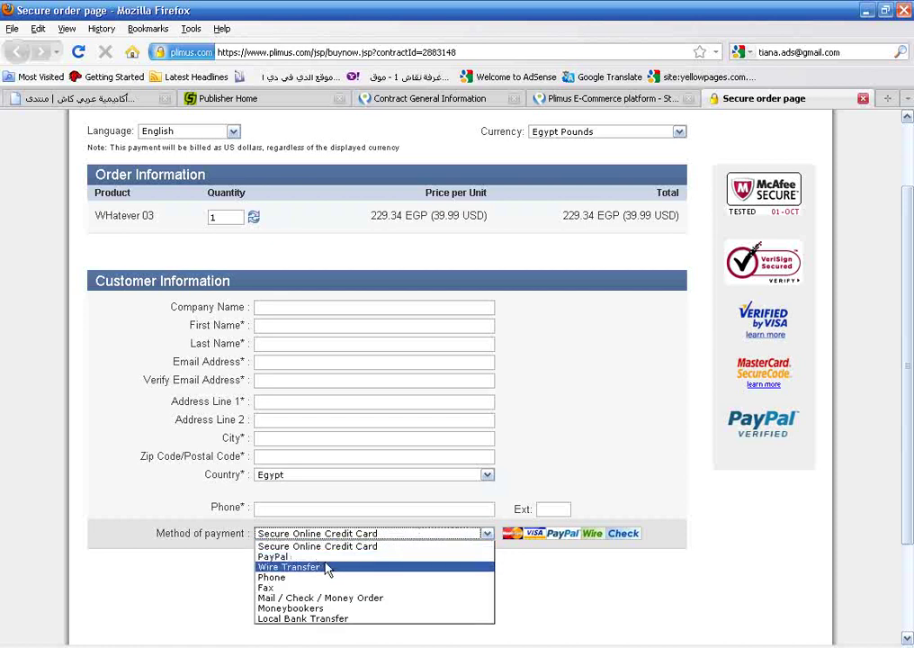
pyautogui.click(321, 557)
pyautogui.click(341, 536)
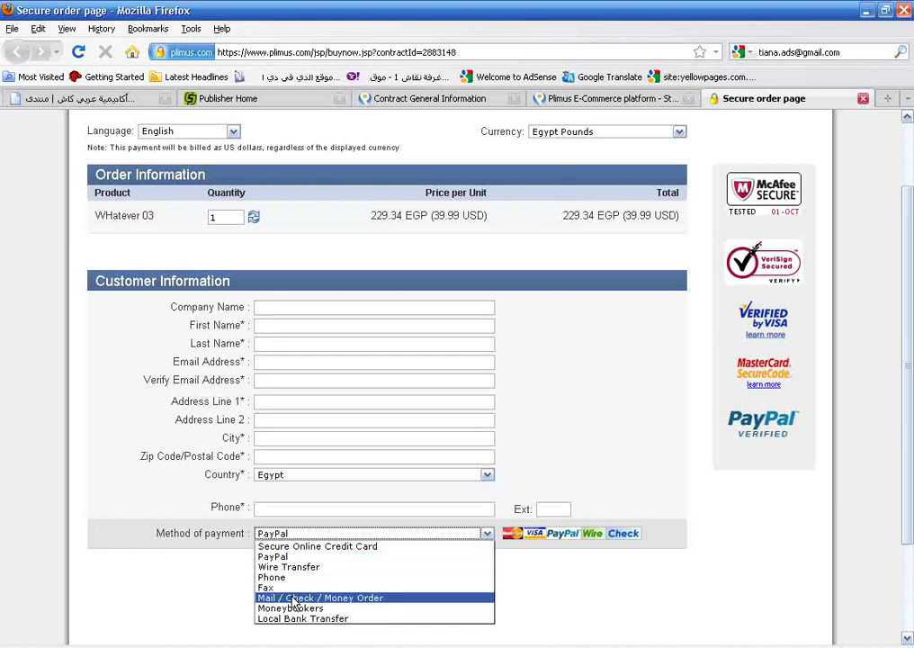
pyautogui.click(202, 586)
pyautogui.click(290, 536)
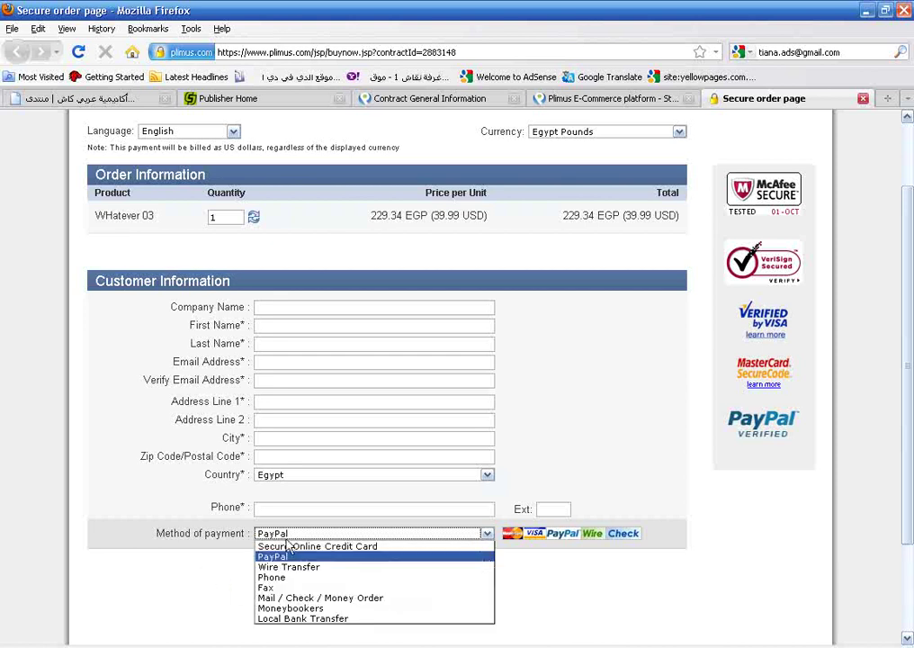
pyautogui.click(289, 546)
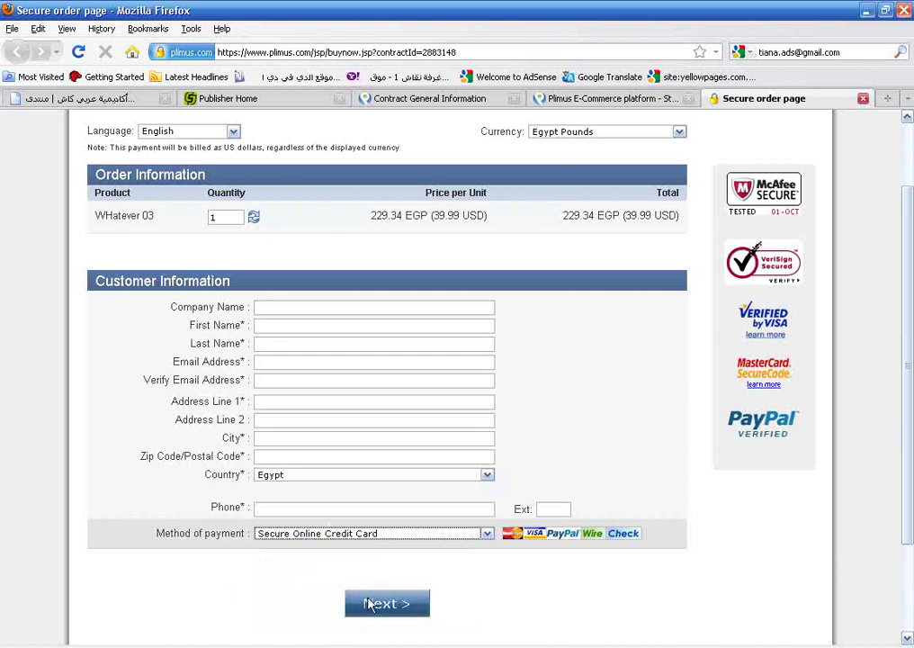
pyautogui.click(535, 335)
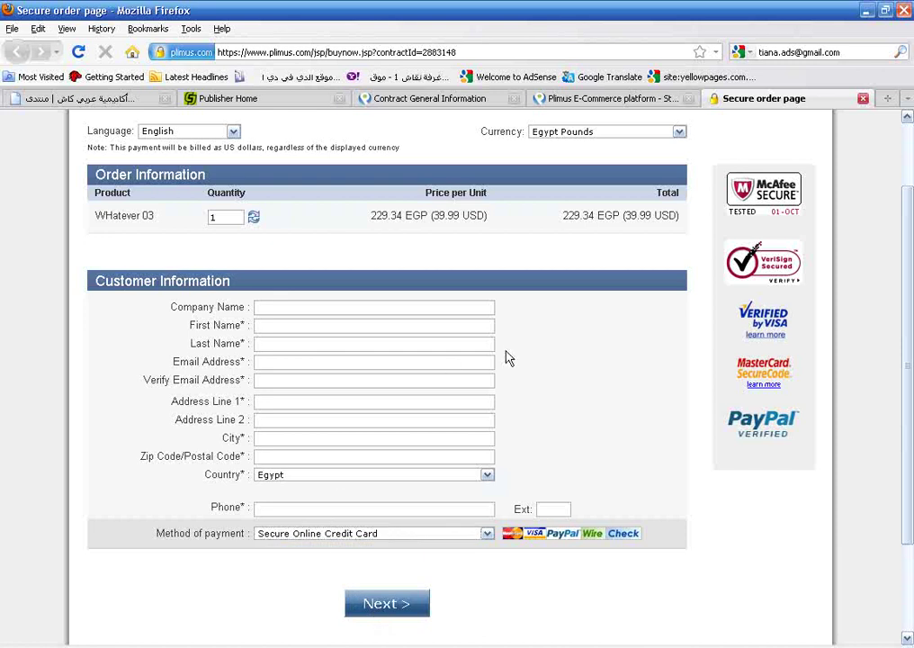
pyautogui.middleClick(768, 102)
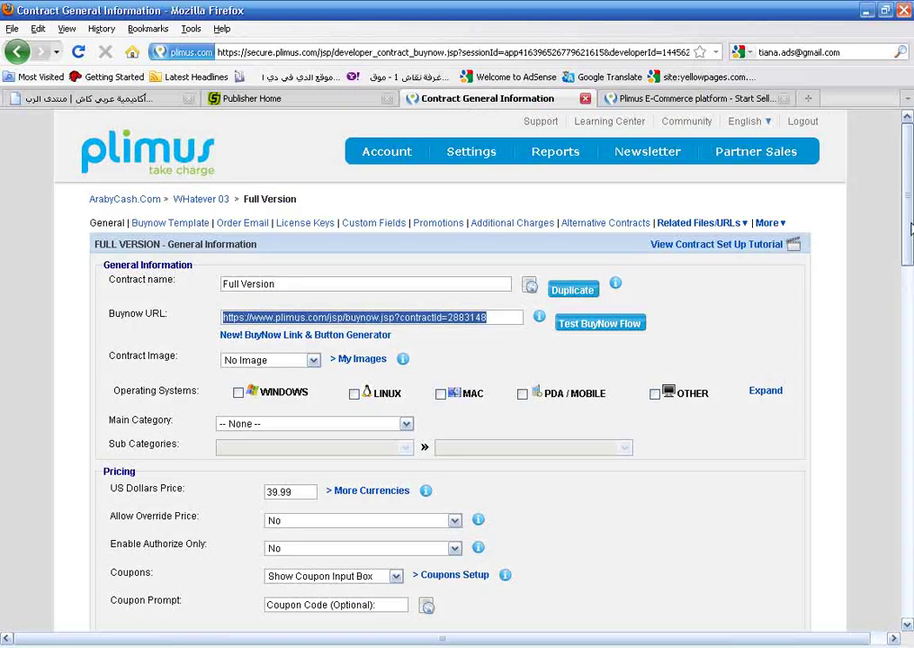
# Examine the Full Version contract's general information, pricing, quantity and marketing settings through to the end of the page.
pyautogui.scroll(-1, 558, 270)
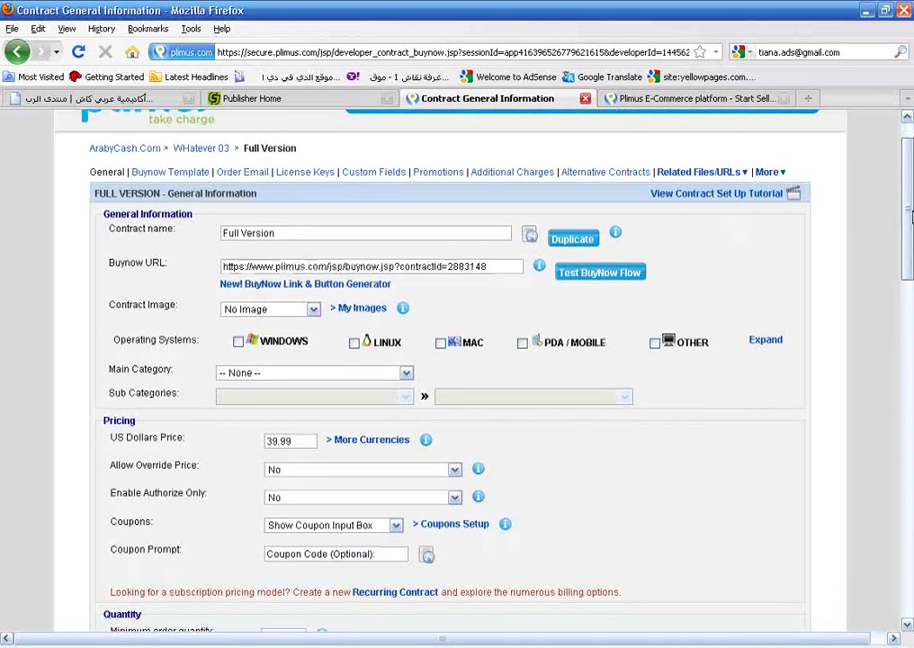
pyautogui.scroll(1, 737, 261)
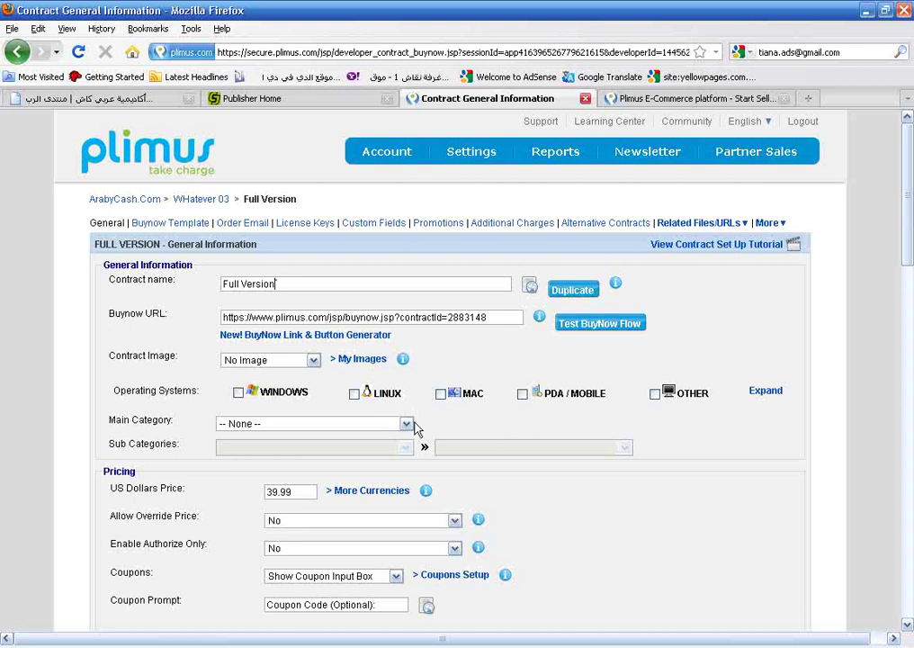
pyautogui.scroll(-4, 405, 423)
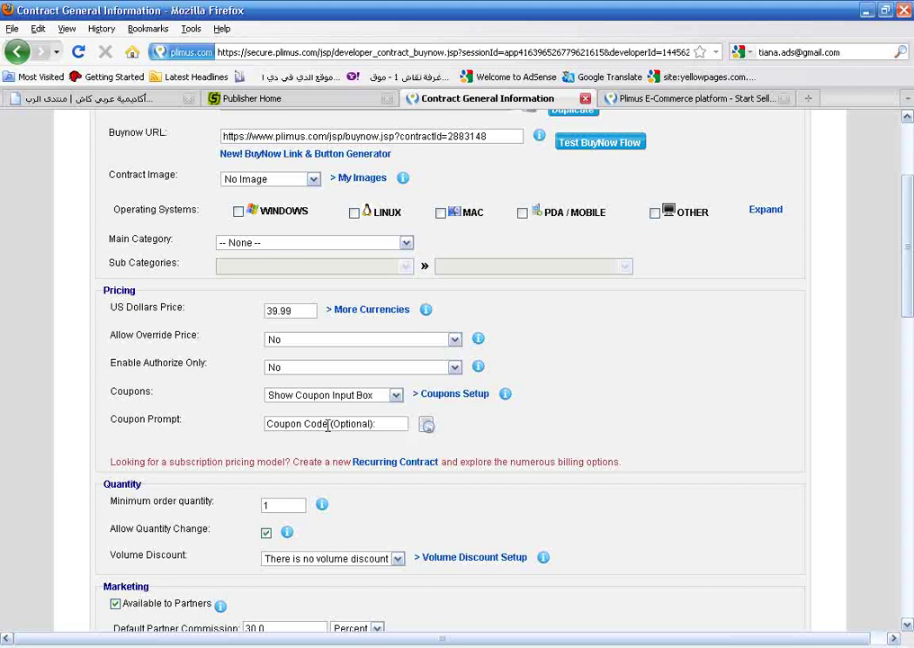
pyautogui.scroll(4, 180, 421)
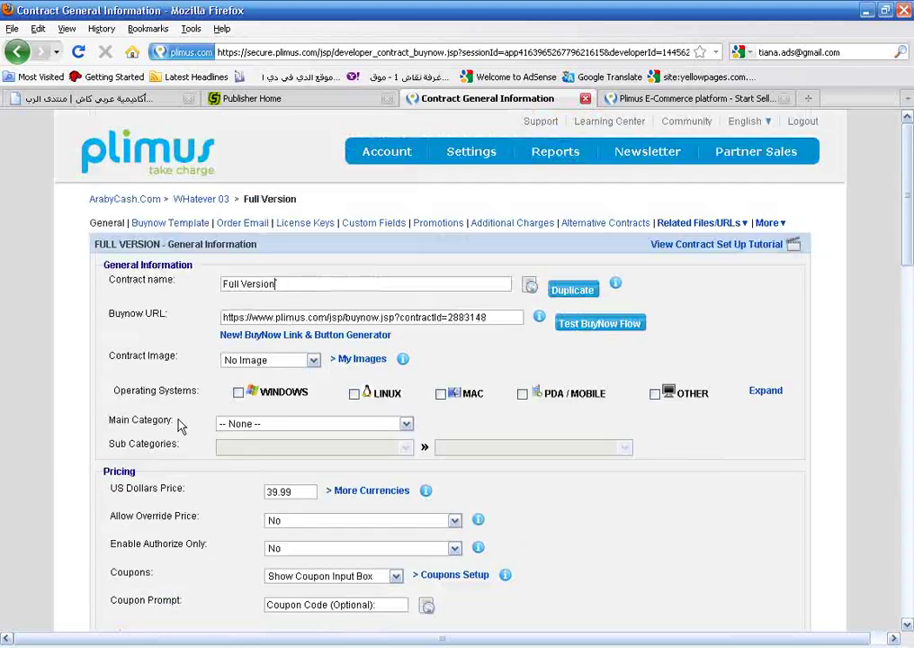
pyautogui.scroll(-2, 886, 230)
pyautogui.scroll(-1, 359, 422)
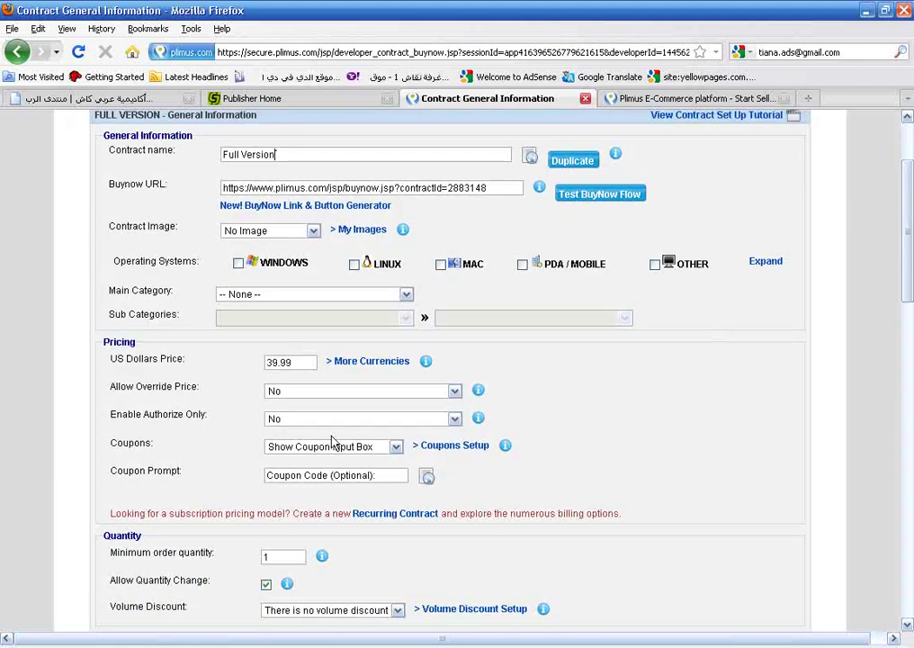
pyautogui.scroll(3, 296, 450)
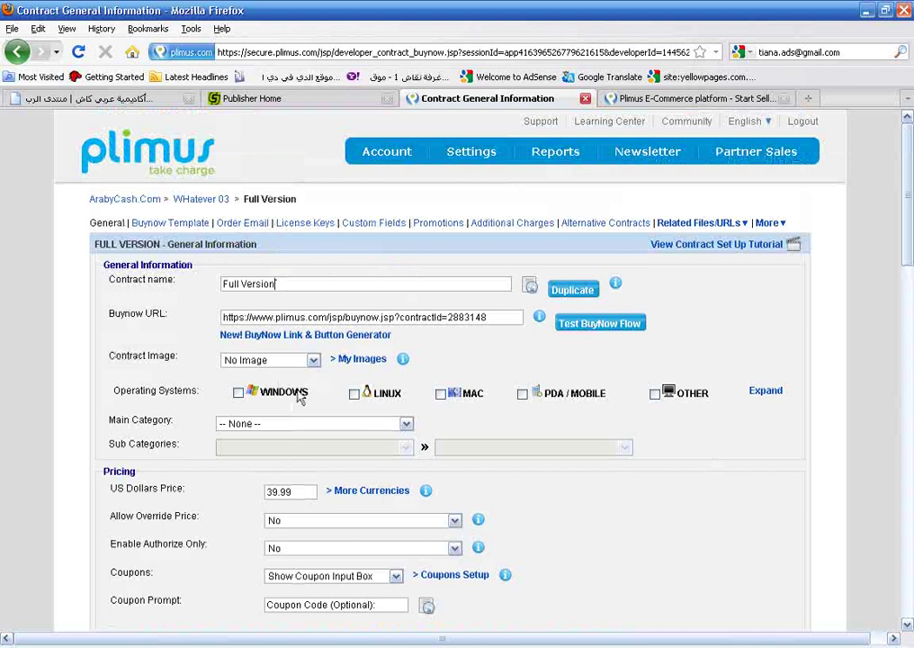
pyautogui.scroll(-2, 254, 493)
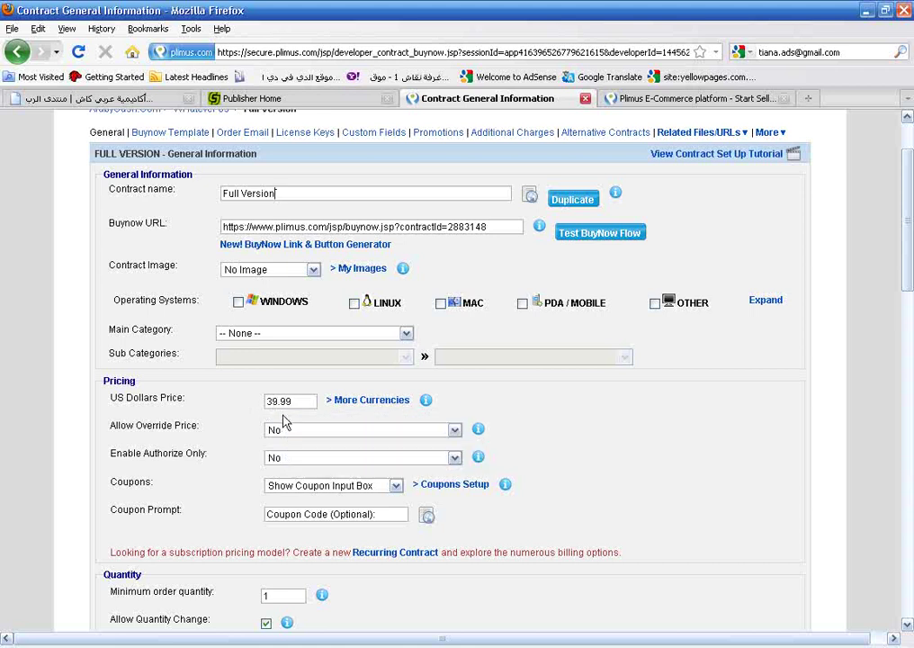
pyautogui.scroll(-2, 378, 459)
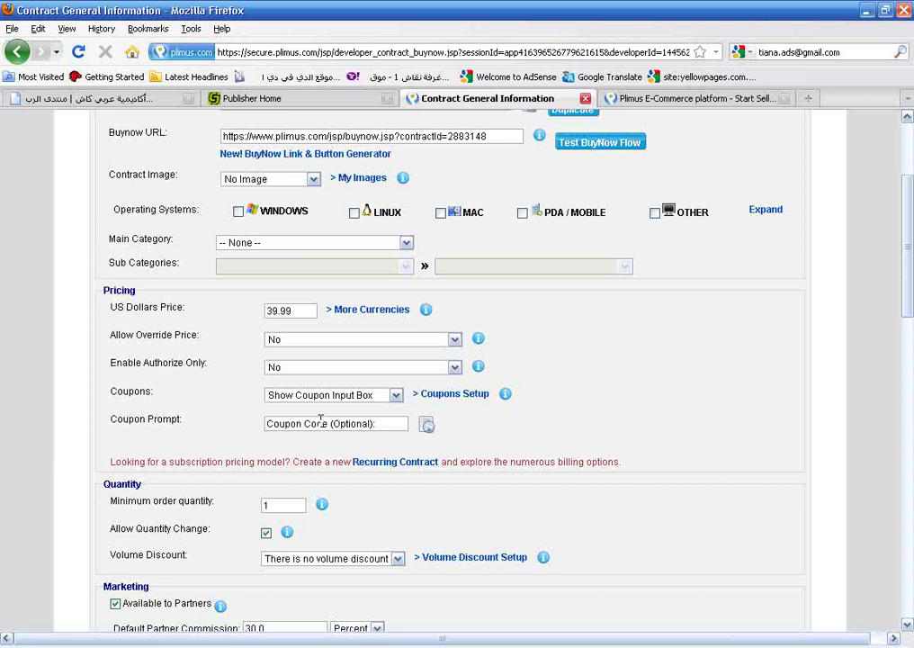
pyautogui.scroll(-4, 321, 422)
pyautogui.scroll(4, 324, 429)
pyautogui.scroll(-4, 259, 394)
pyautogui.scroll(-10, 261, 394)
pyautogui.scroll(15, 261, 394)
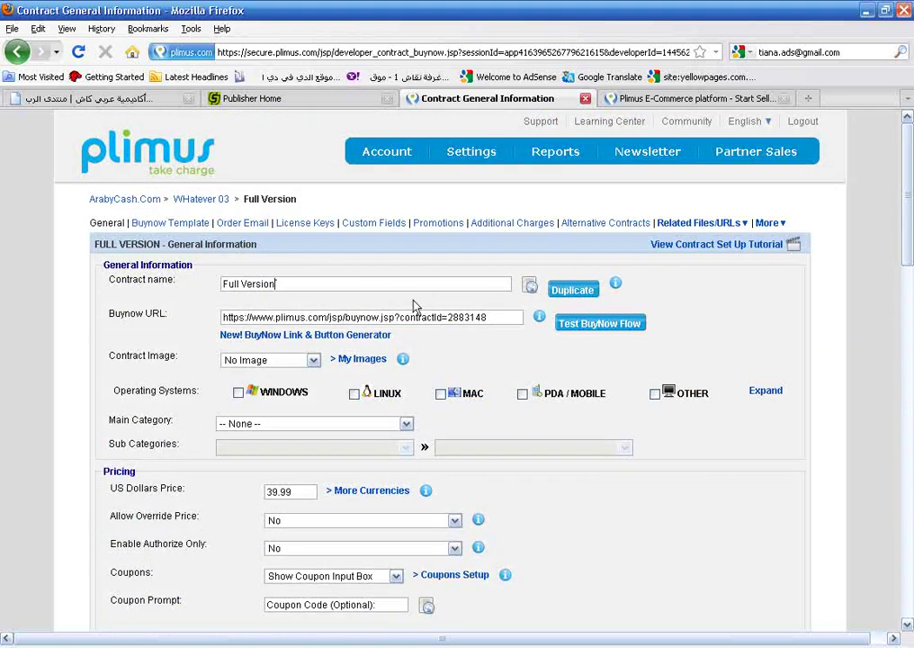
# Select the complete Buynow URL of the Full Version contract.
pyautogui.moveTo(491, 317); pyautogui.dragTo(222, 317)
pyautogui.rightClick(351, 317)
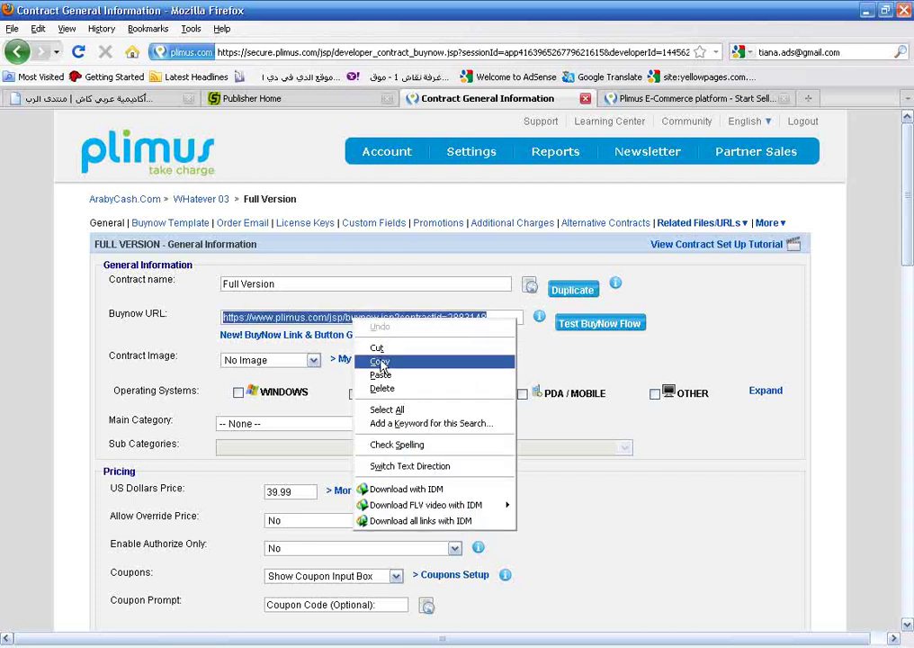
pyautogui.click(307, 317)
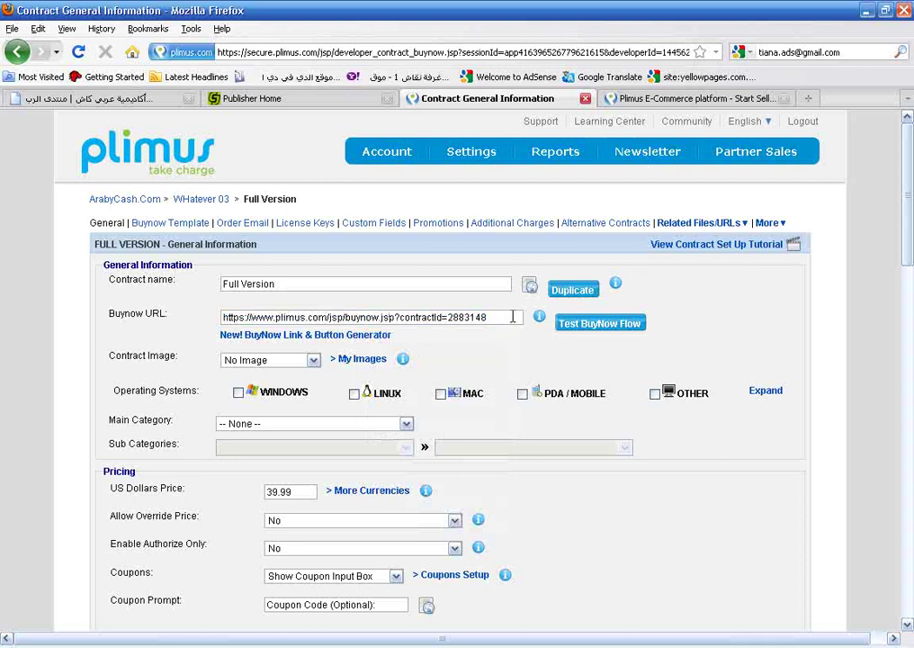
pyautogui.moveTo(491, 317); pyautogui.dragTo(221, 317)
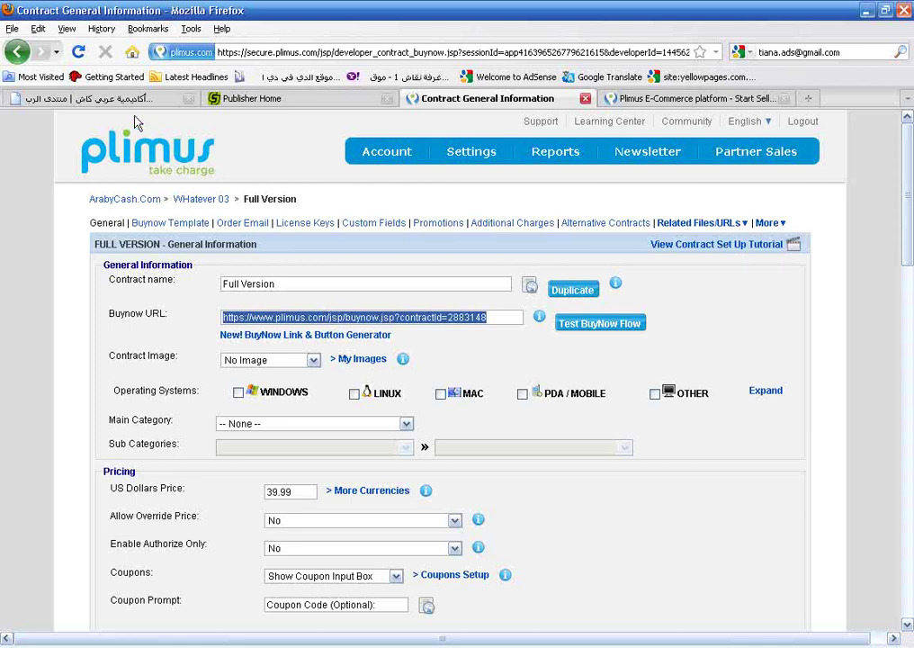
# Switch to the ArabyCash forum index and look through its list of sections.
pyautogui.click(99, 98)
pyautogui.scroll(-20, 452, 308)
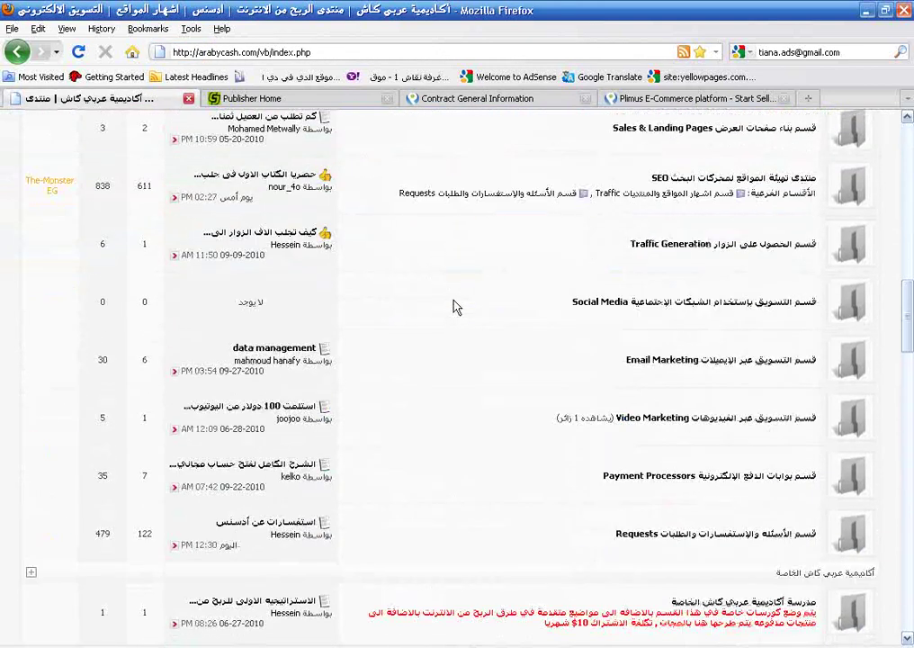